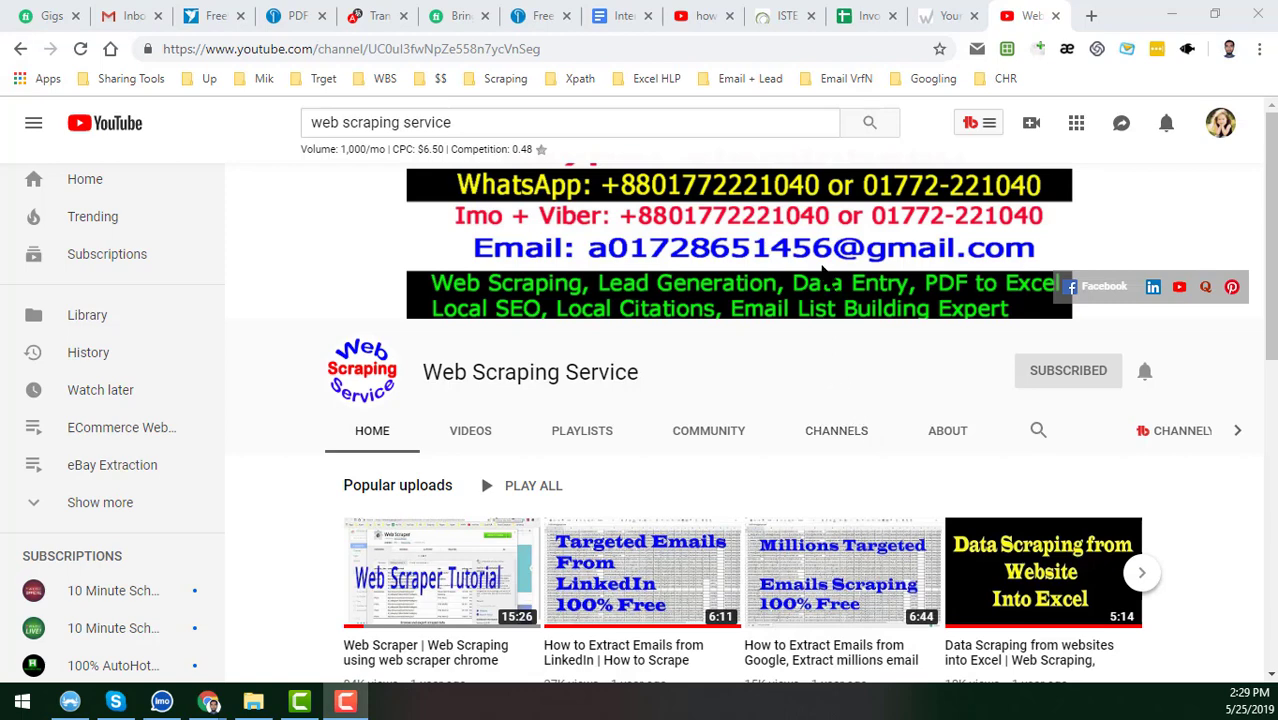
Inspect the first name, last name, mail address, city, ZIP and bill cells in rows 2–3 of the invoice sheet
left_click(866, 17)
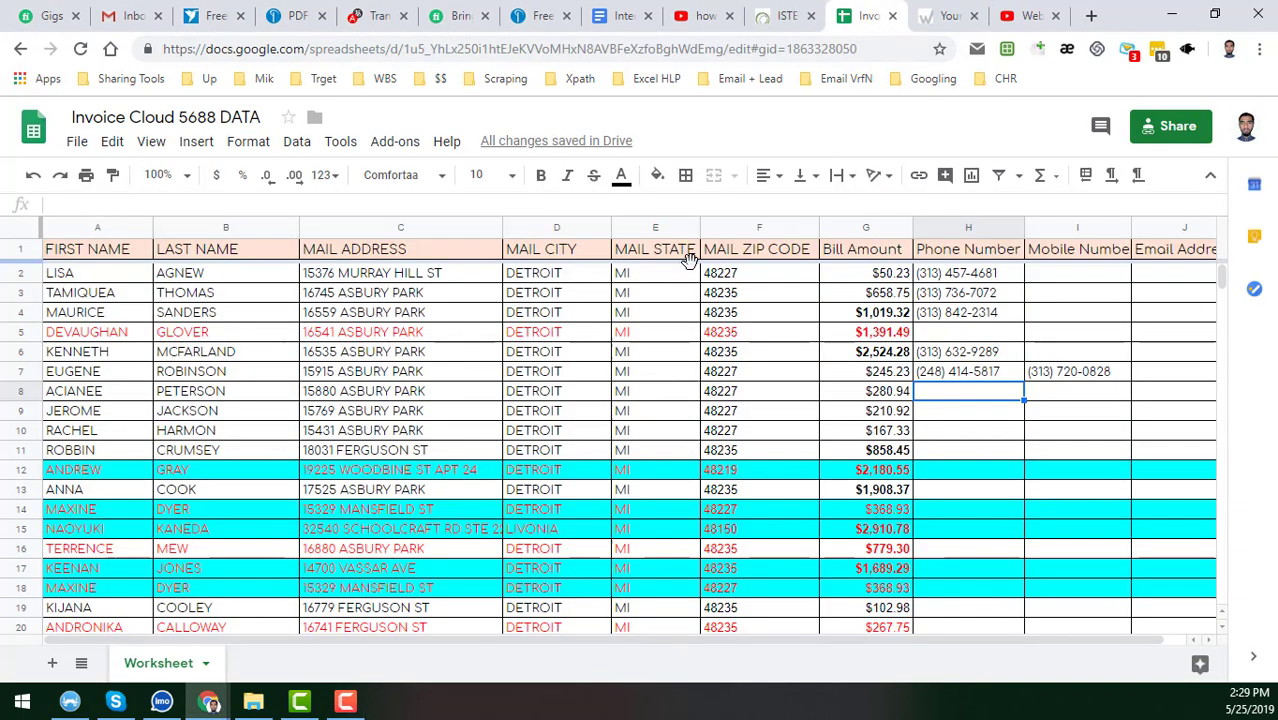
left_click(258, 270)
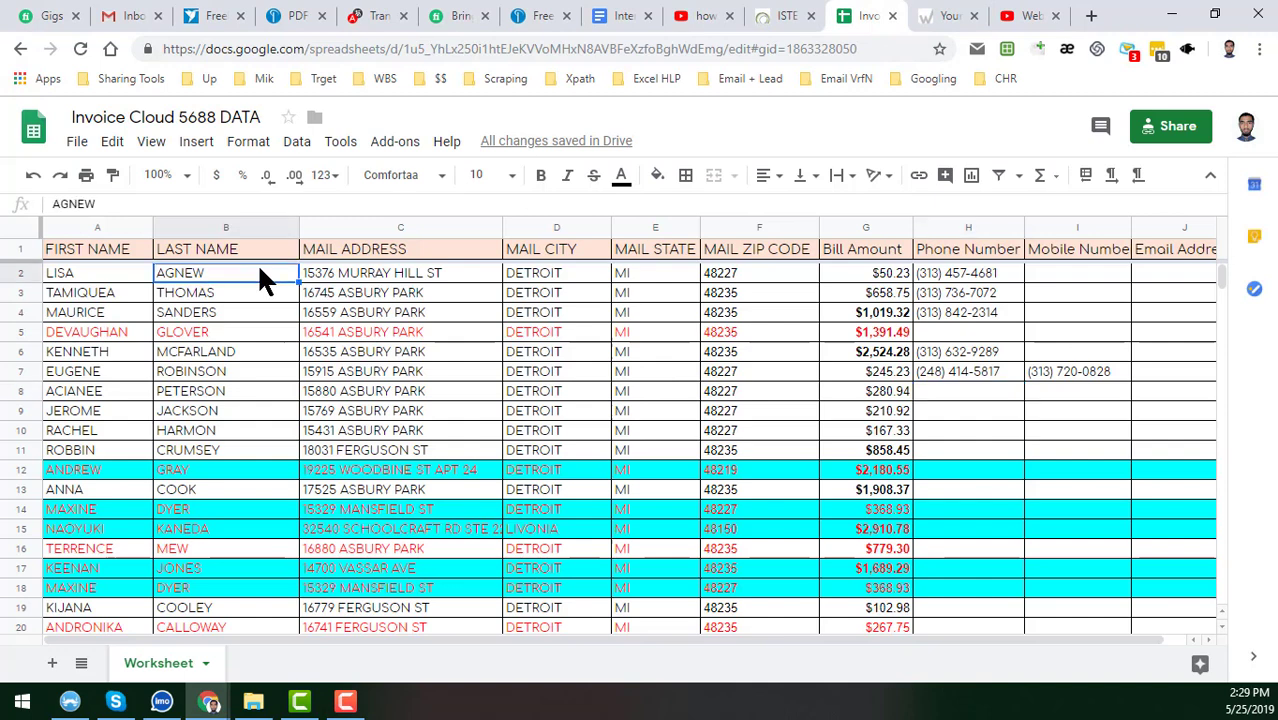
left_click(777, 292)
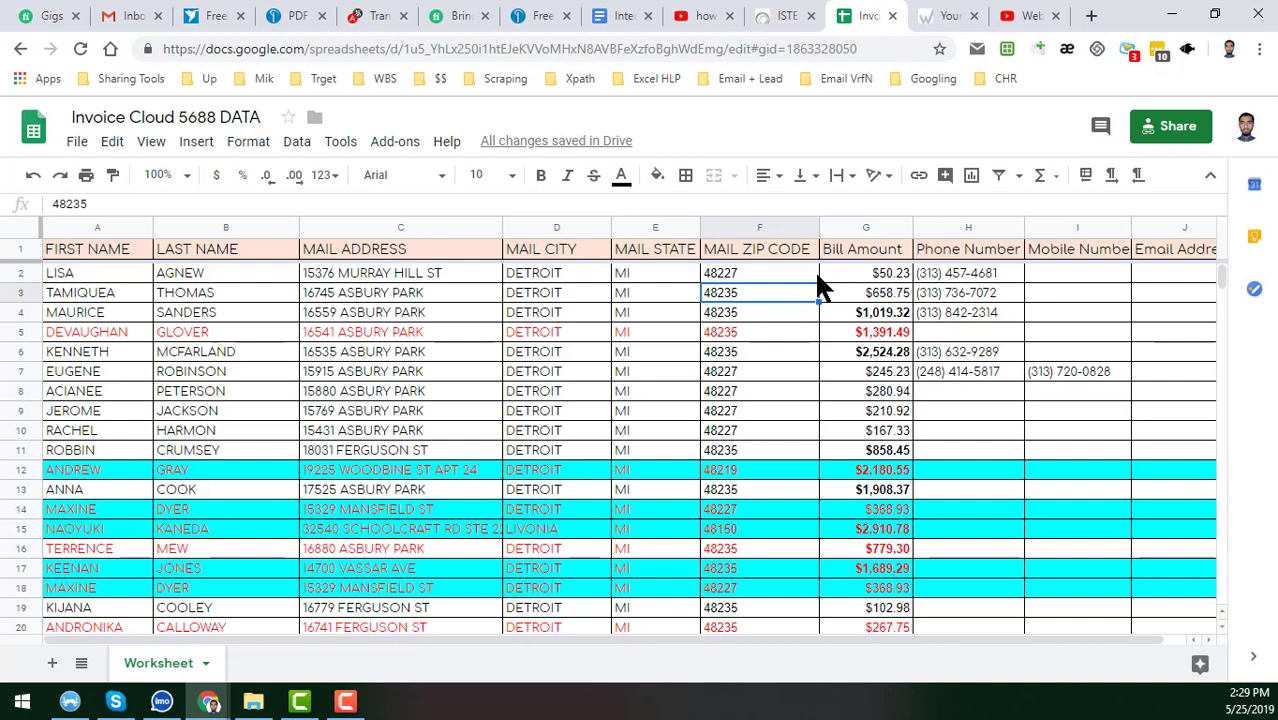
left_click(873, 279)
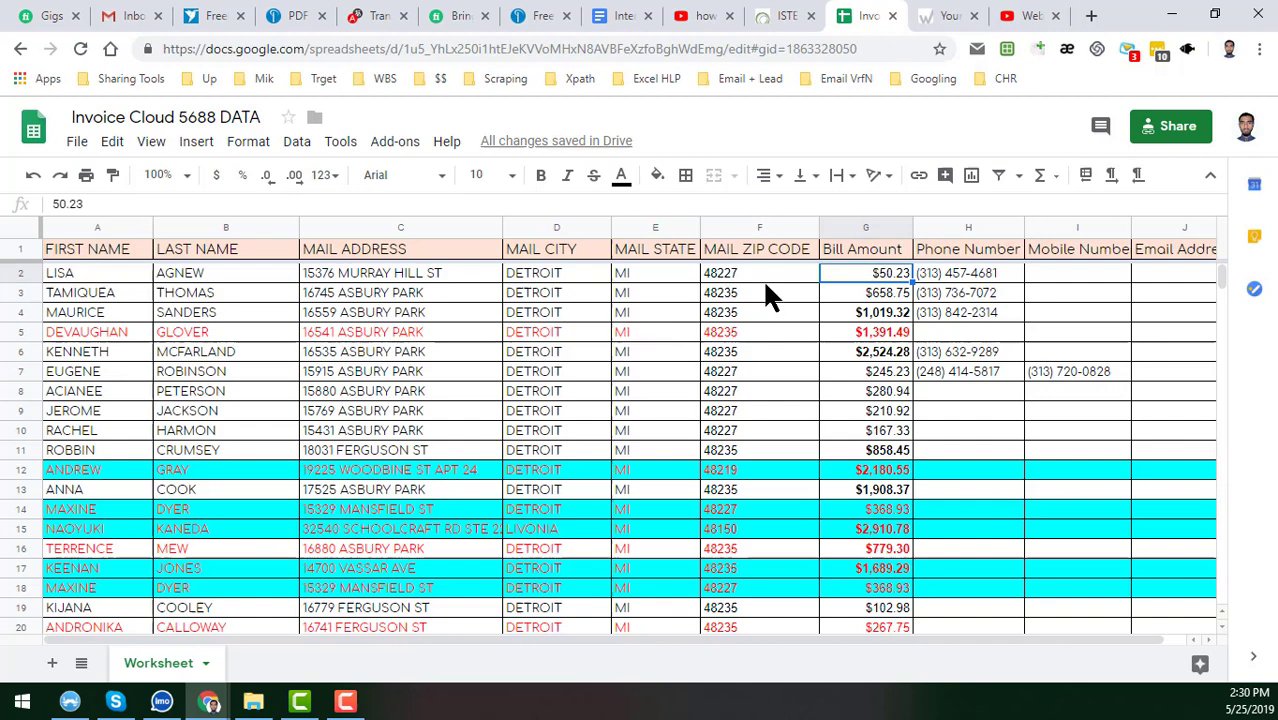
left_click(420, 279)
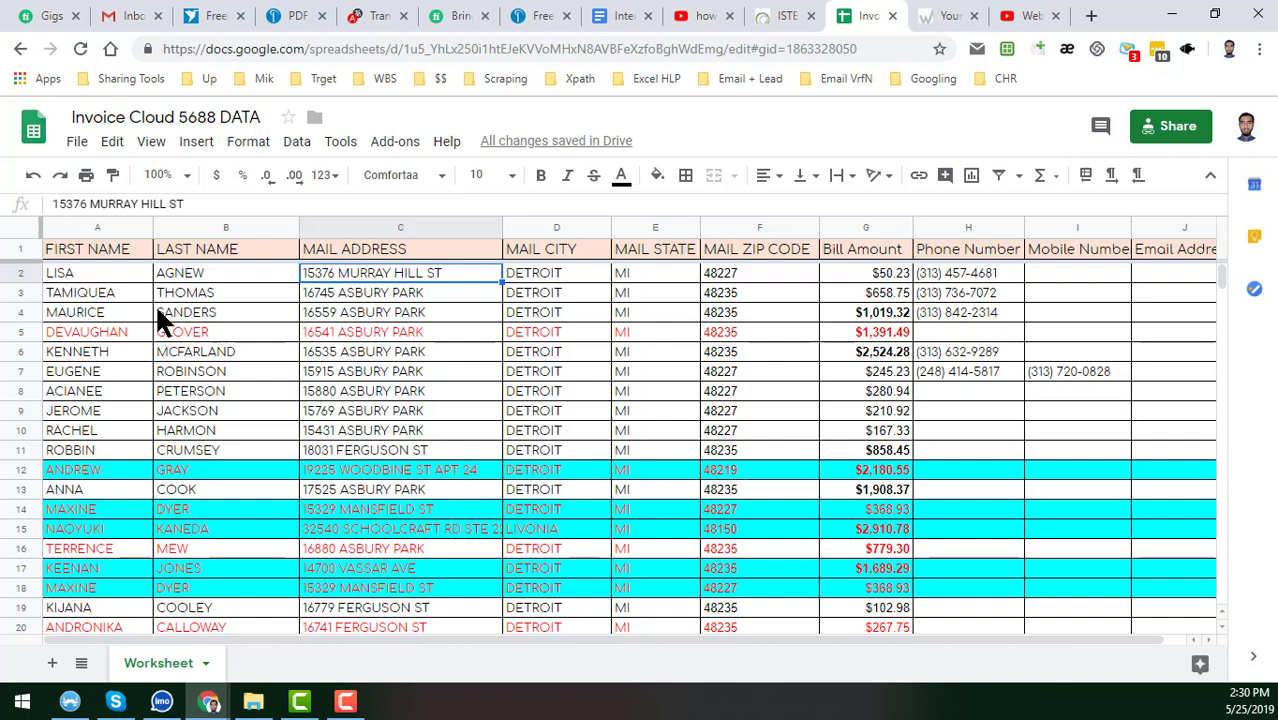
left_click(121, 267)
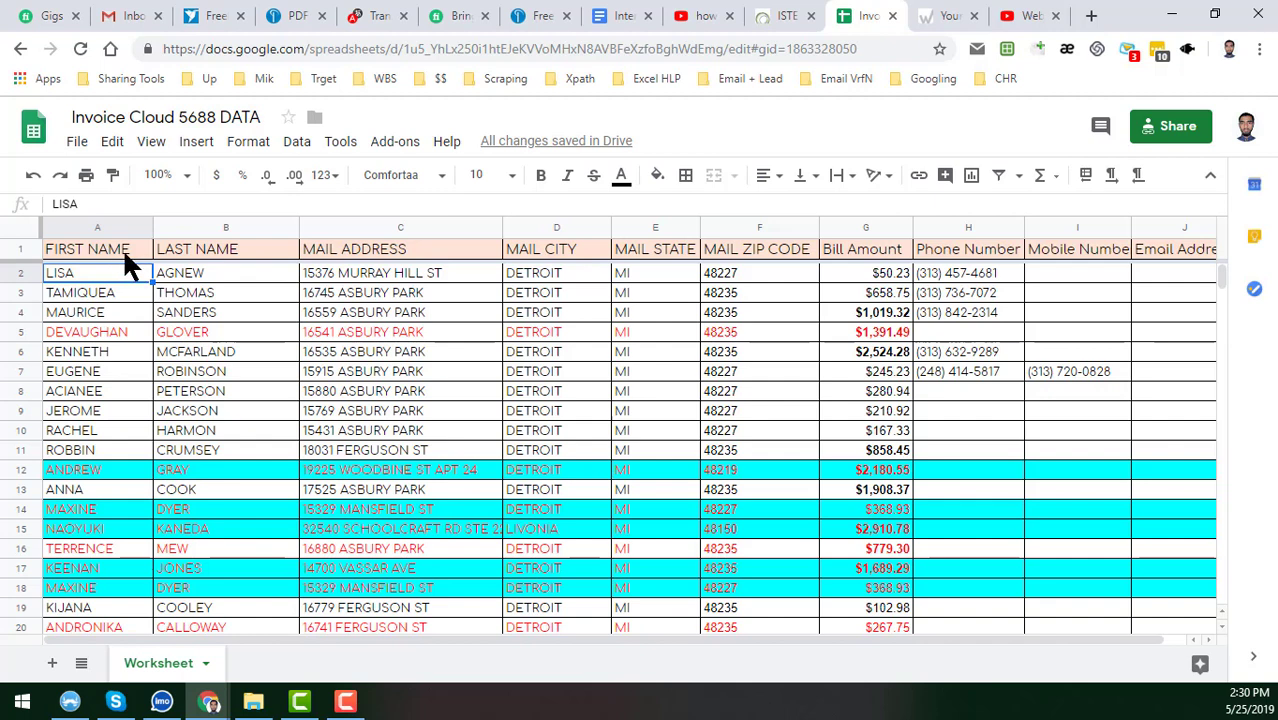
left_click(357, 282)
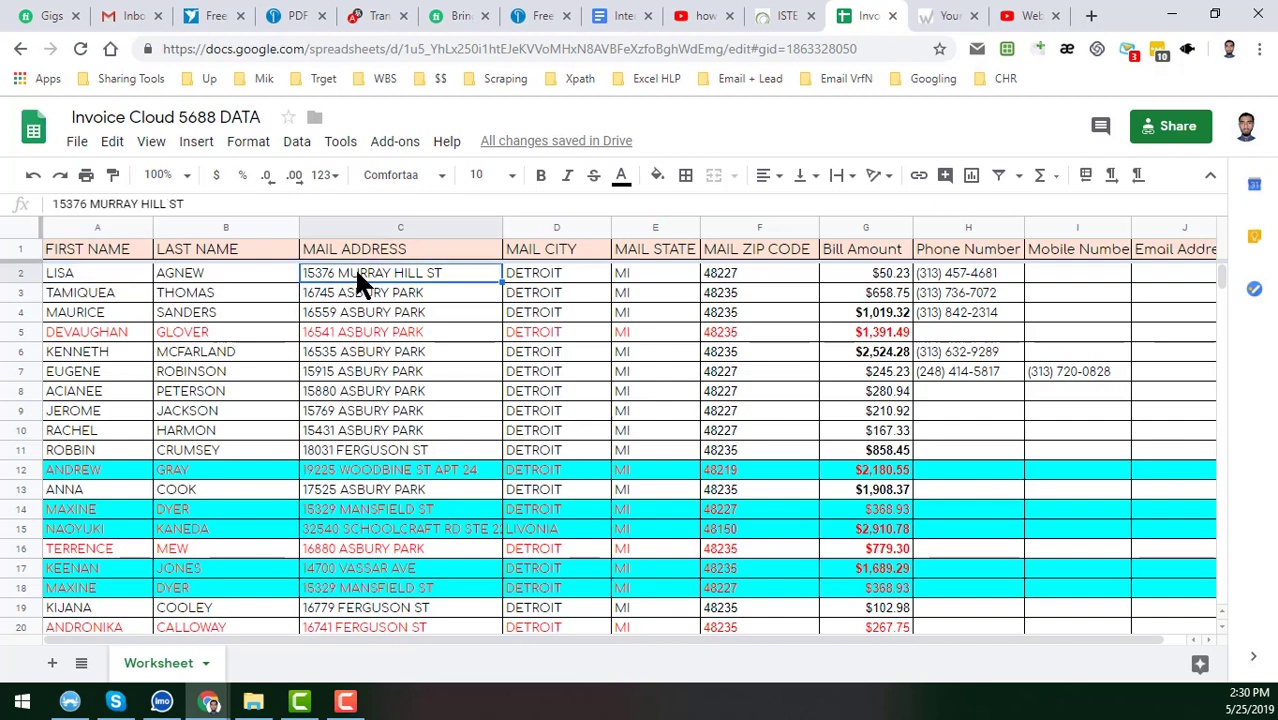
left_click(556, 276)
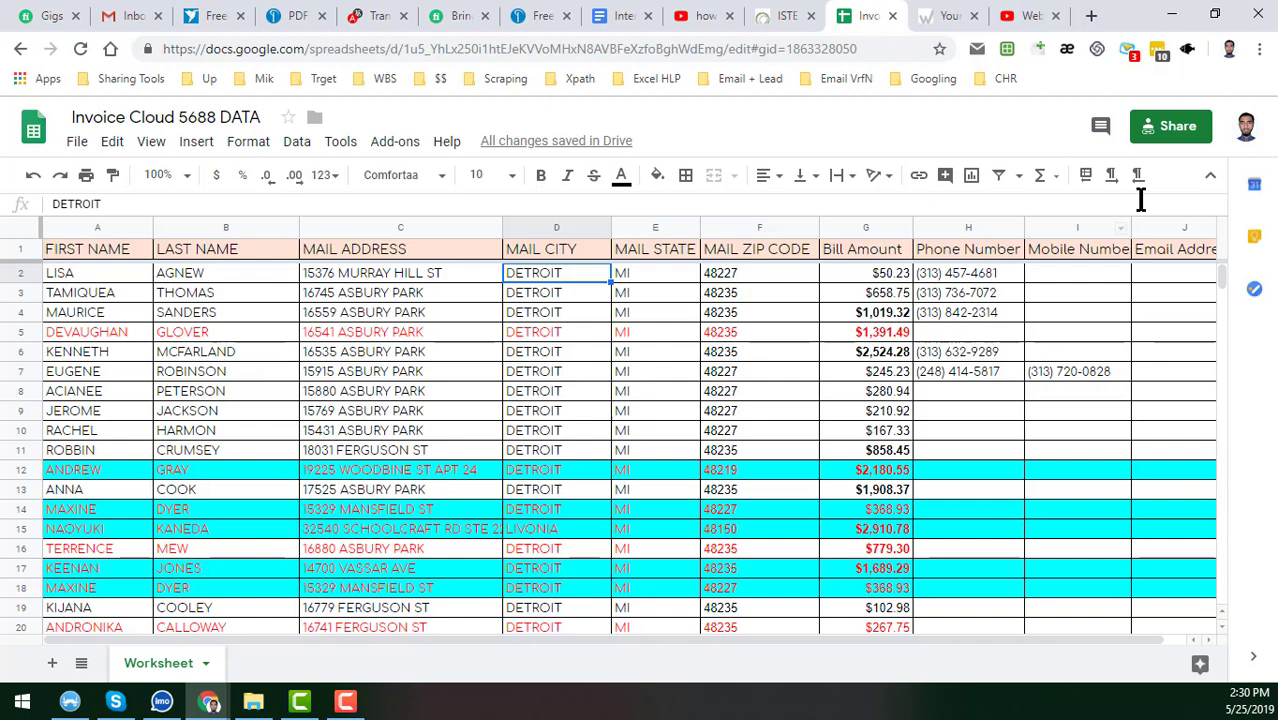
On Whitepages, try the Person, Reverse Phone and Email search types, settling on Reverse Address
key("ctrl+Tab")
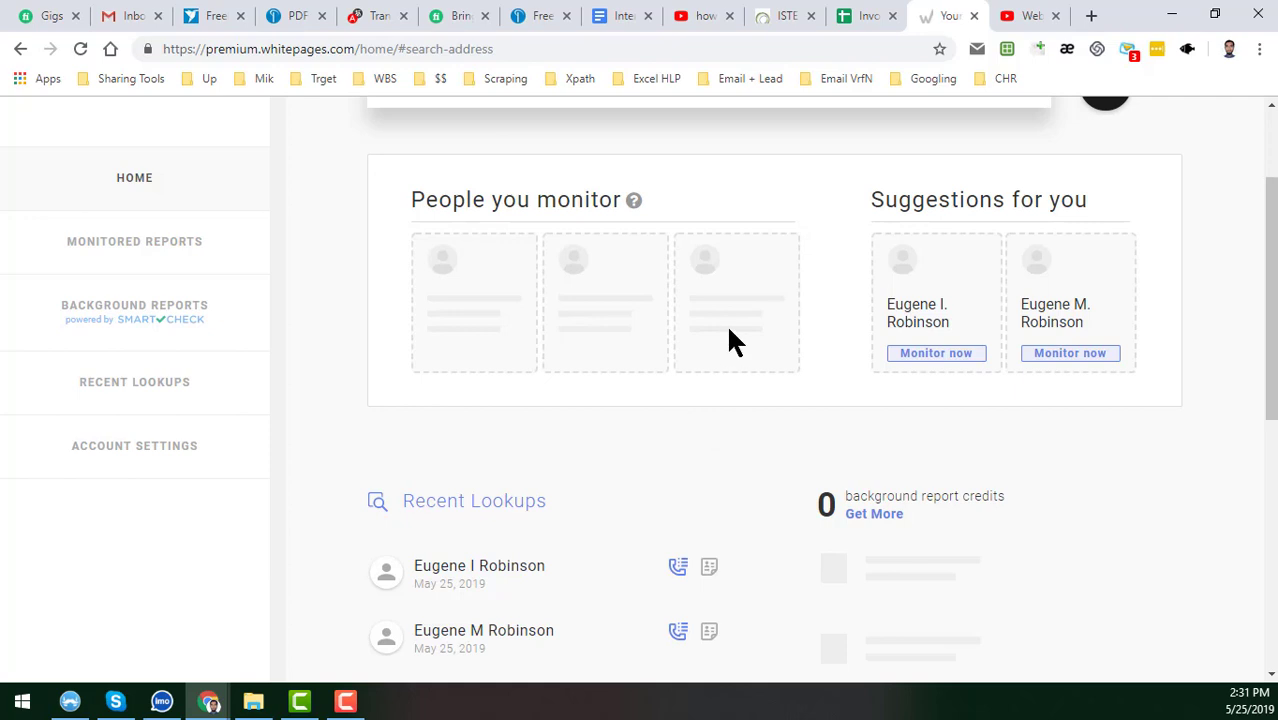
scroll(729, 333, "up", 2)
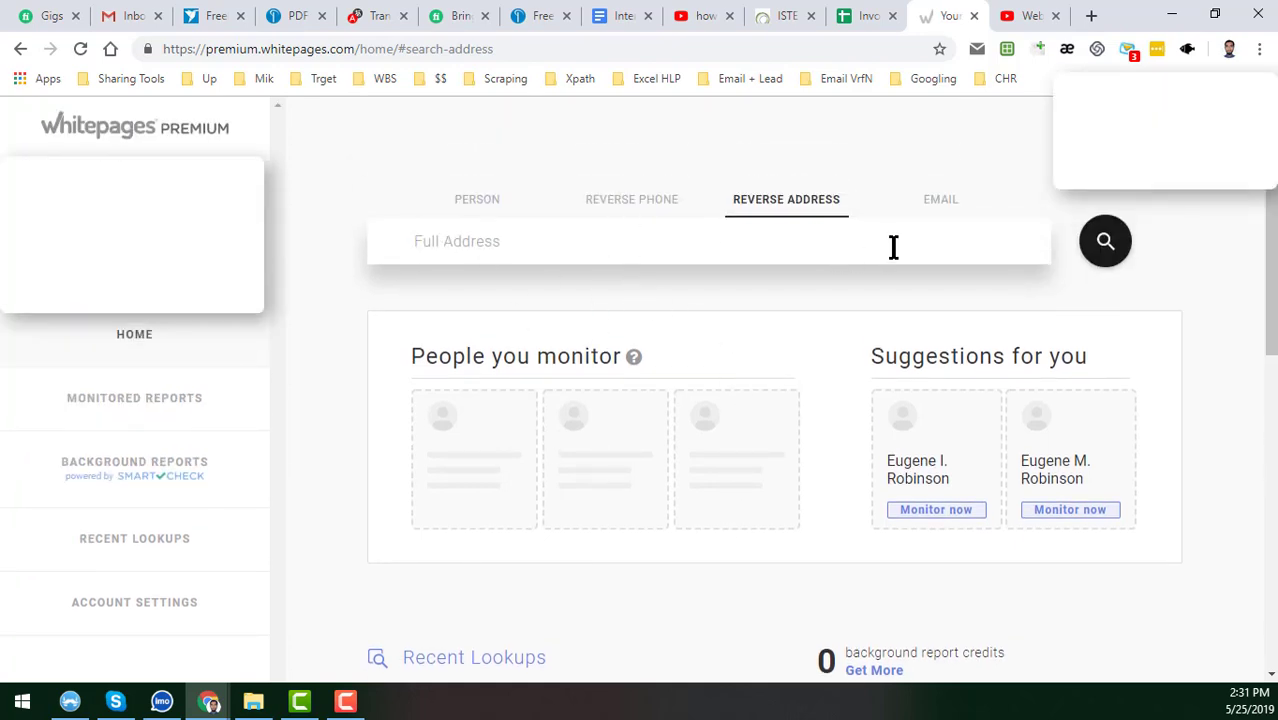
left_click(485, 212)
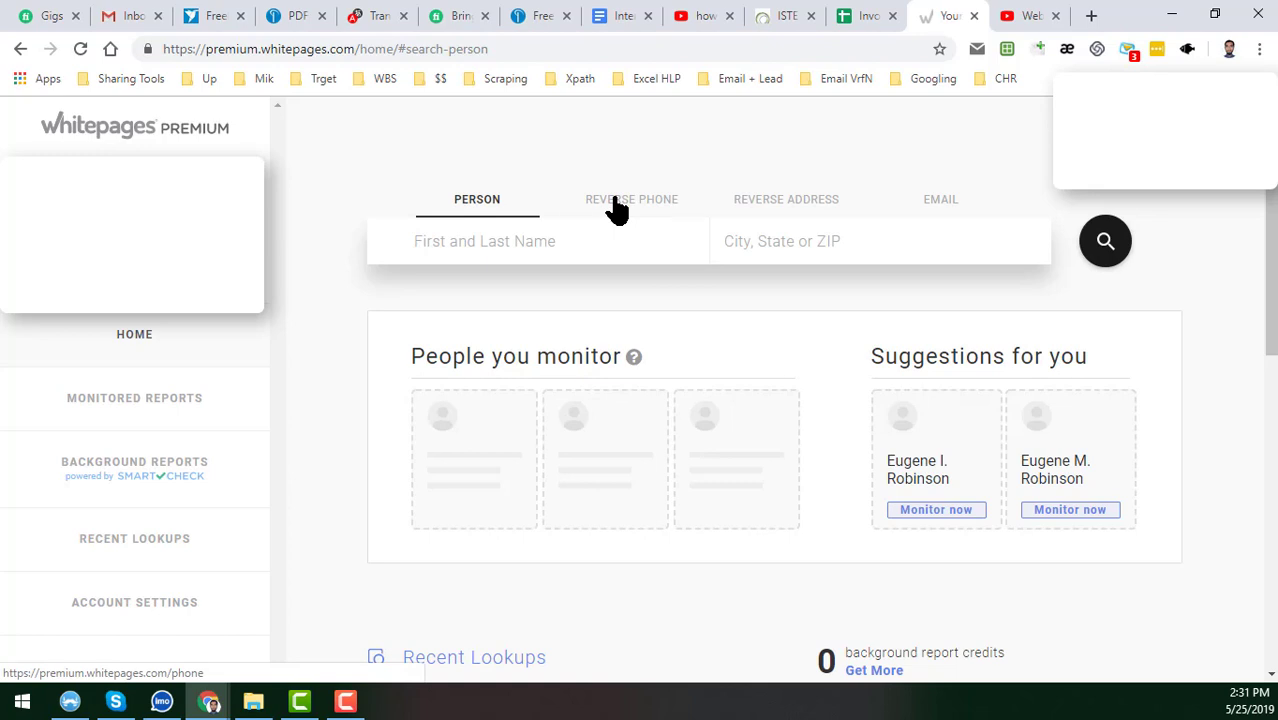
left_click(618, 208)
left_click(790, 207)
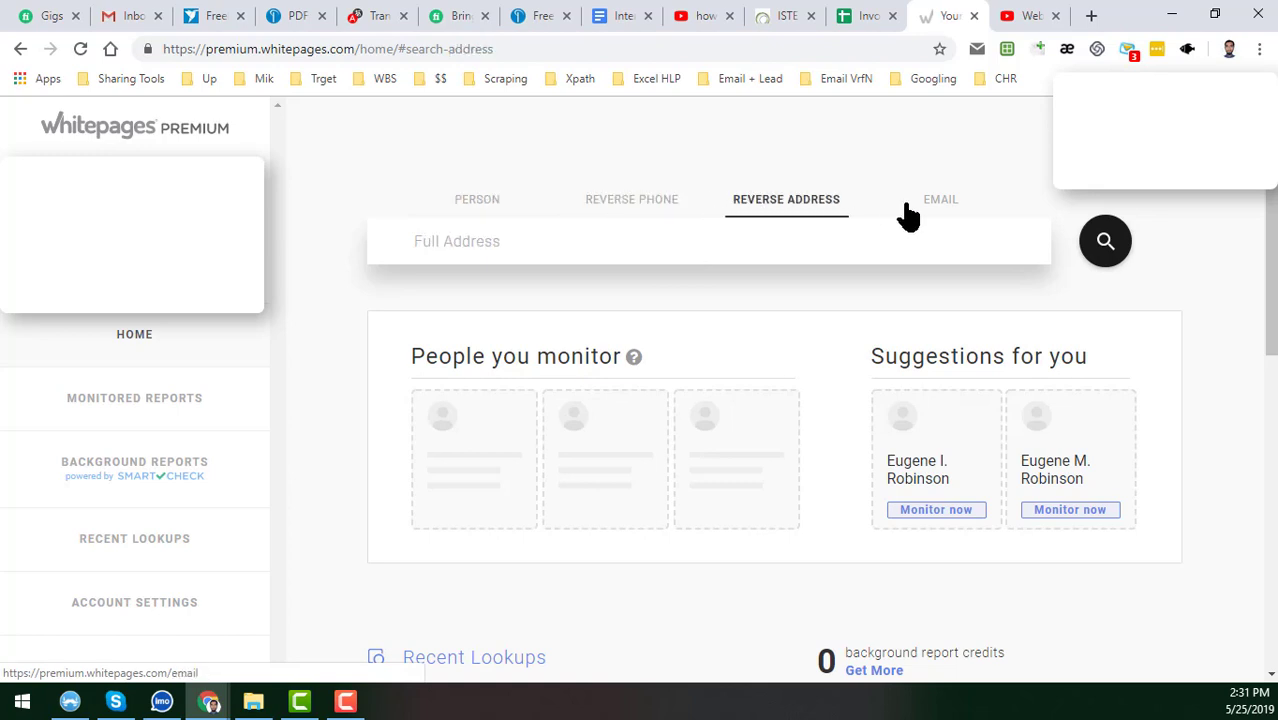
left_click(945, 206)
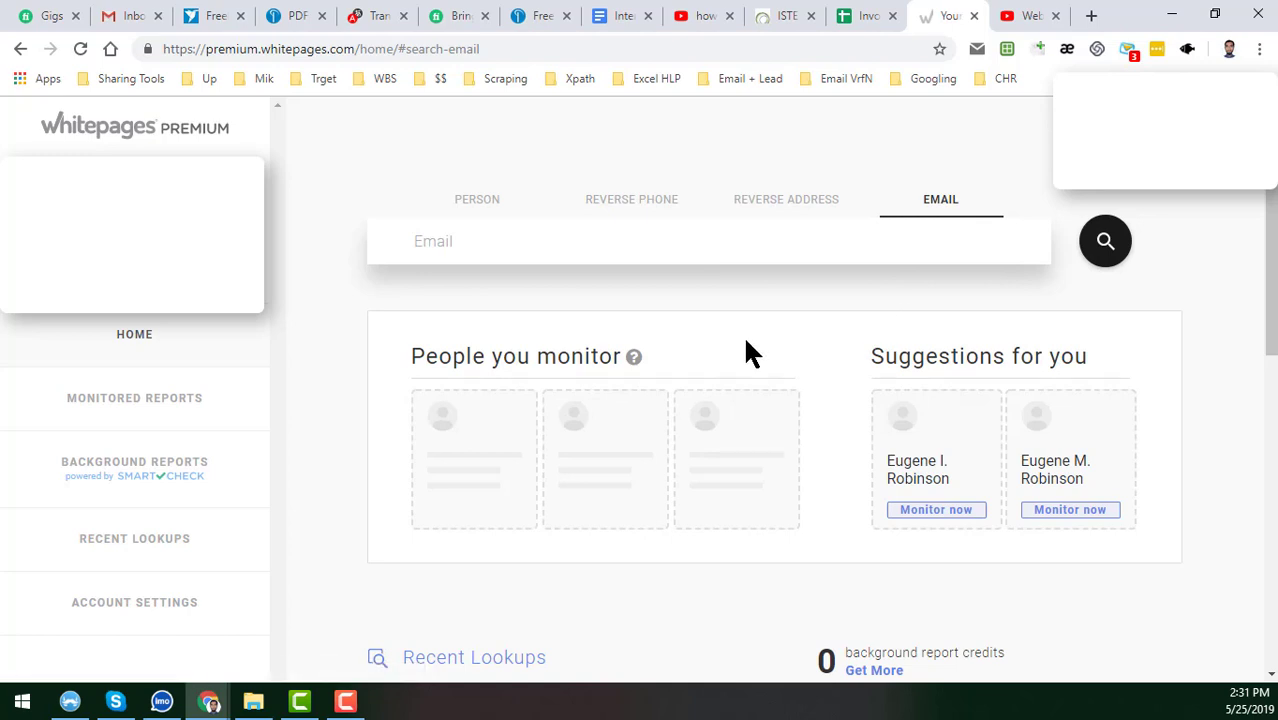
left_click(798, 210)
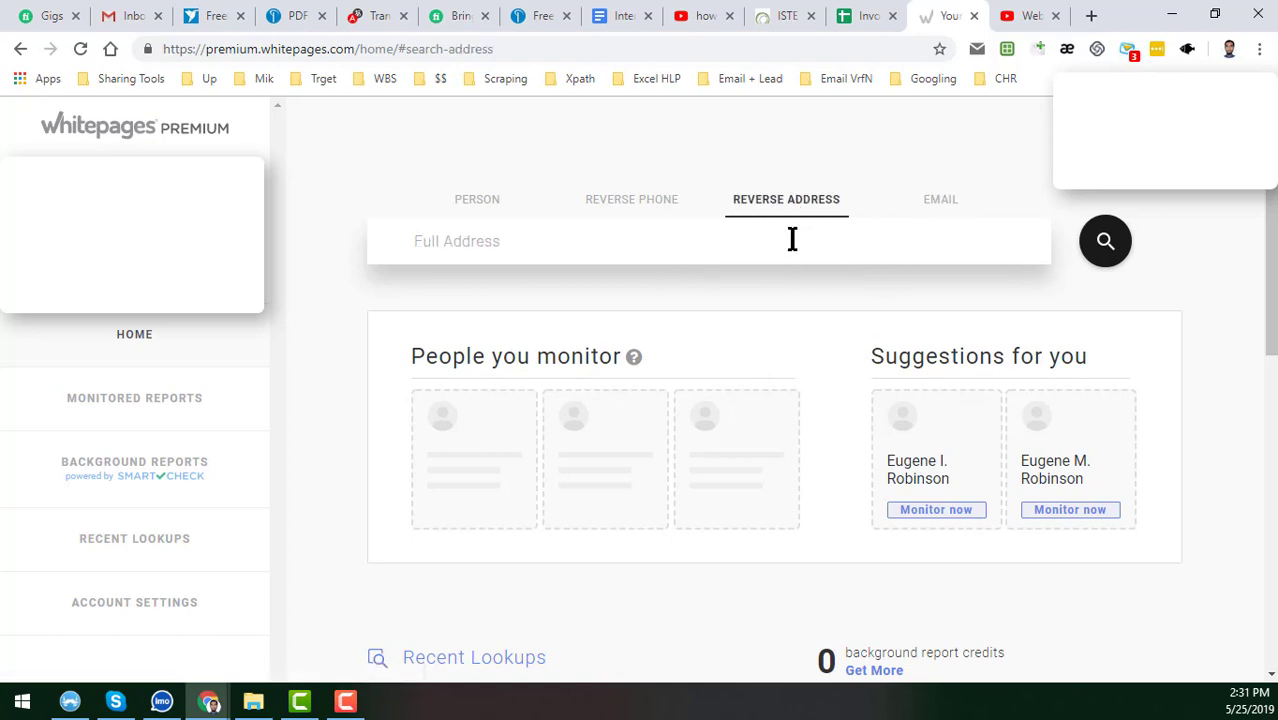
Select row 7's mail address, city, state and ZIP cells (C7:F7) in the invoice sheet
left_click(878, 15)
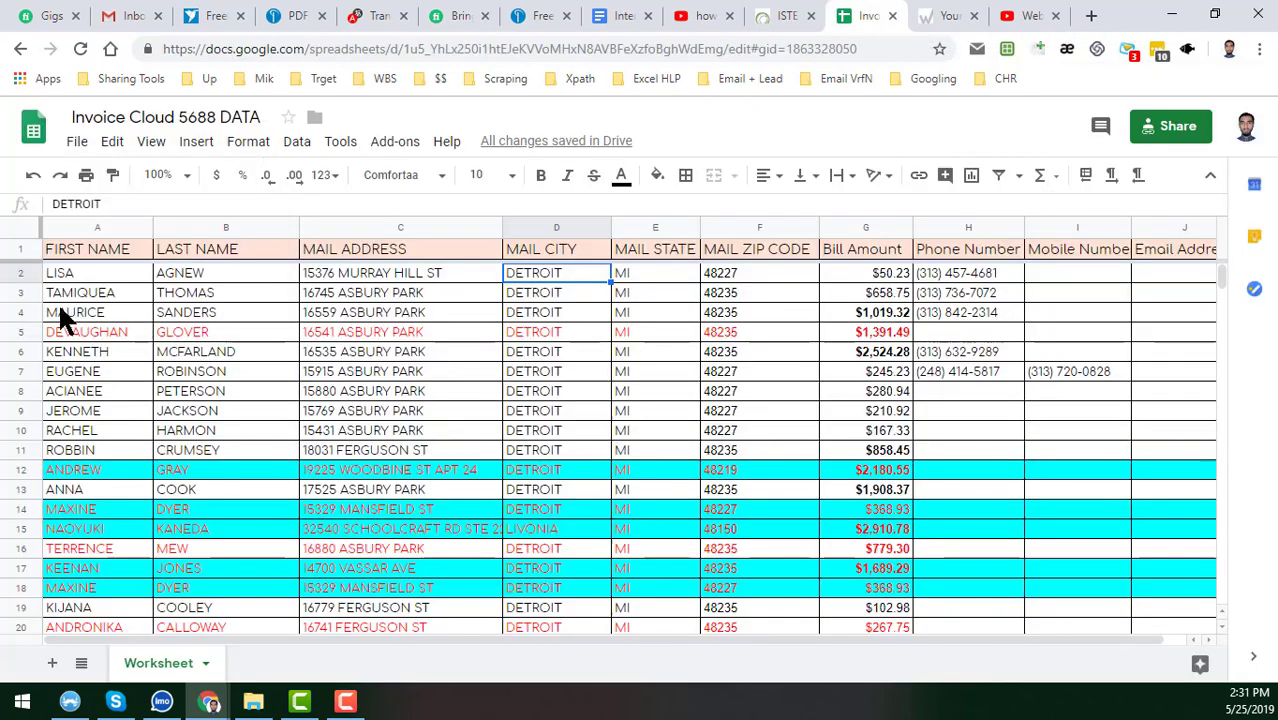
left_click(727, 376)
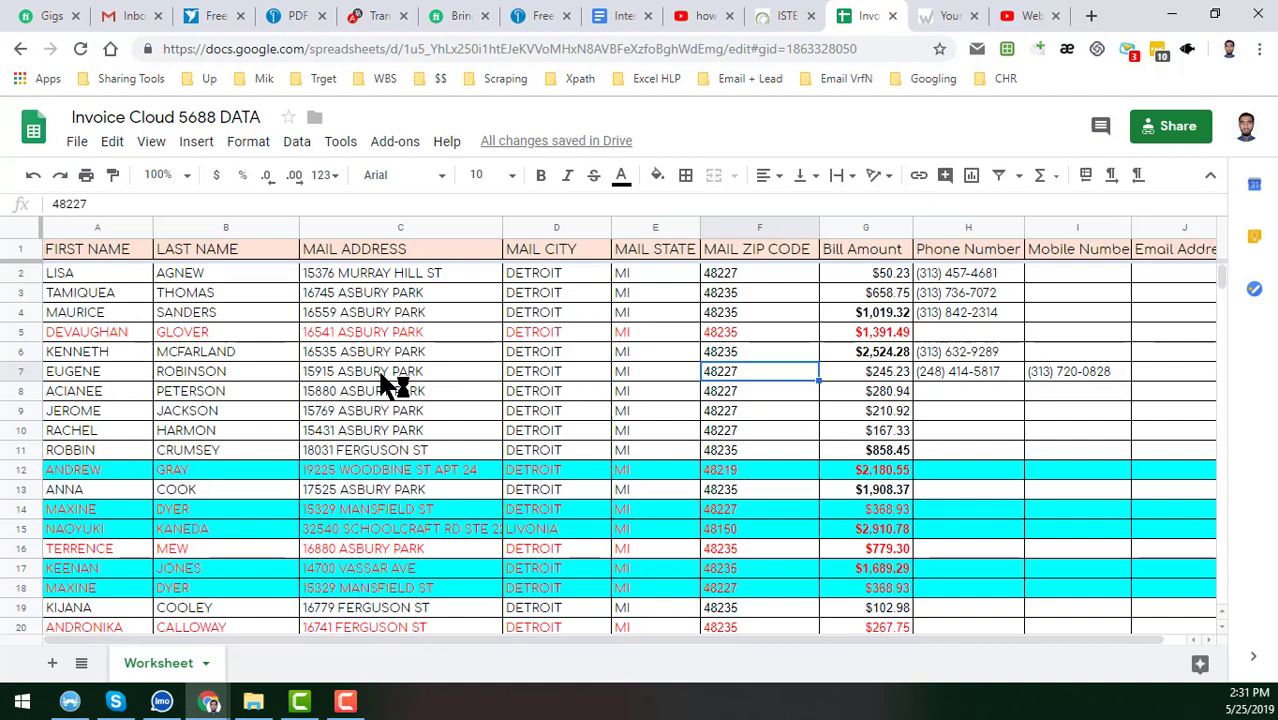
left_click(386, 376)
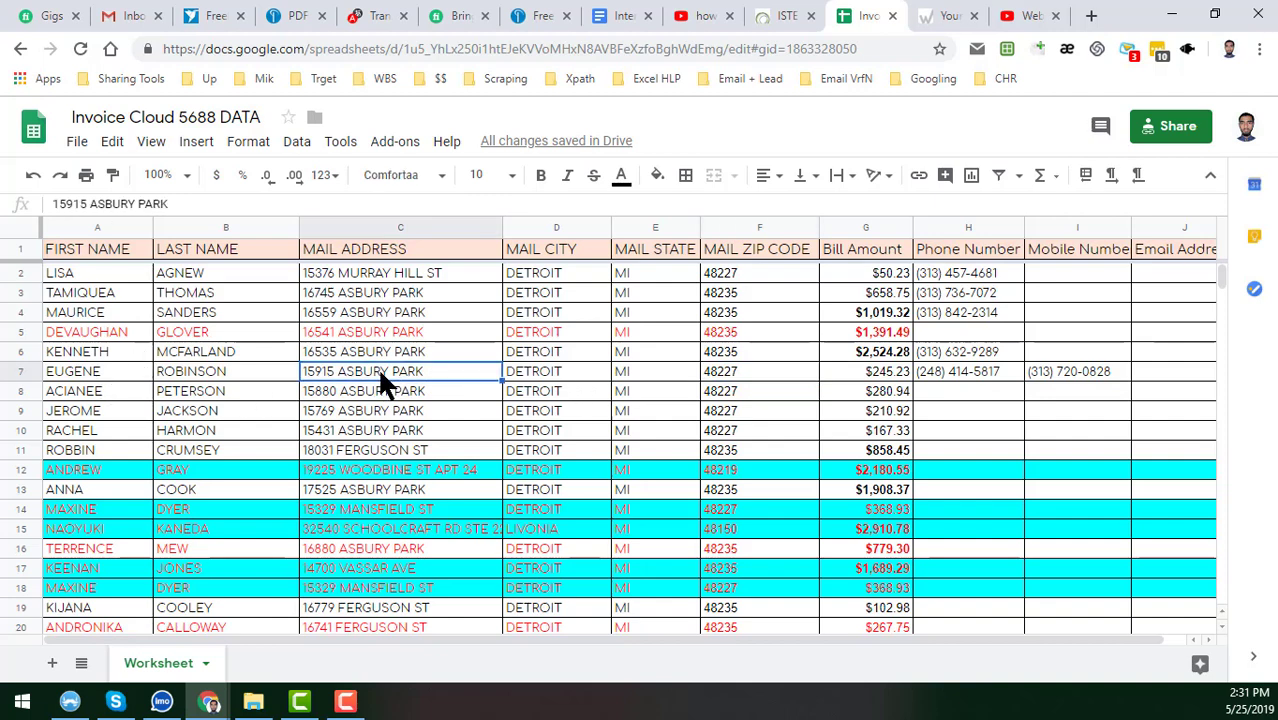
left_click(729, 372, "shift")
key("ctrl+c")
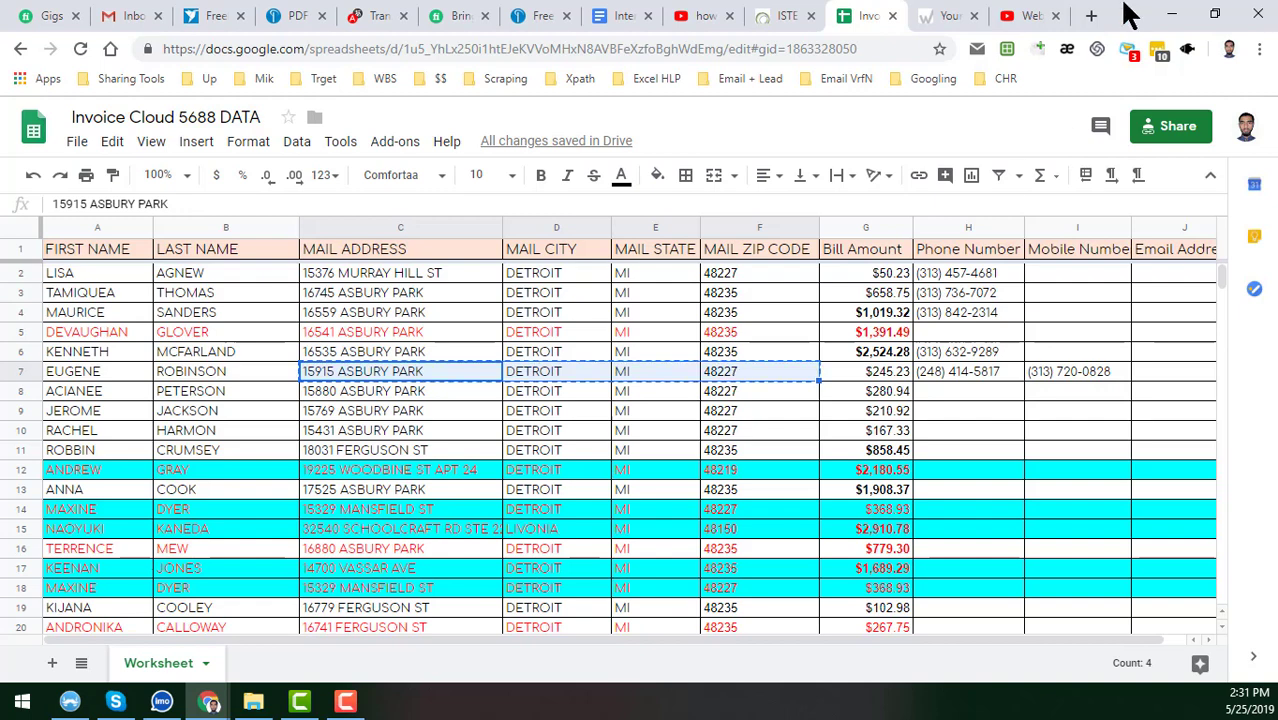
Paste row 7's address into the Full Address field, add a comma after the city, tidy spacing, and search
left_click(966, 14)
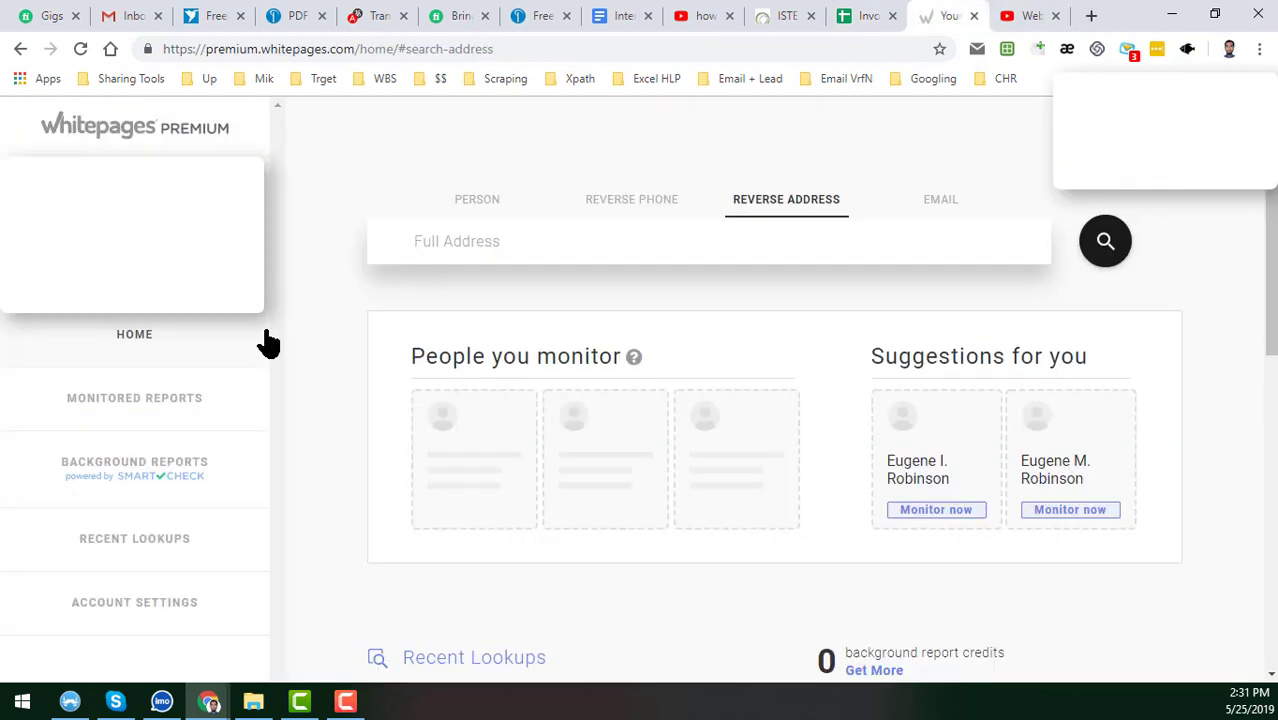
left_click(574, 231)
key("ctrl+v")
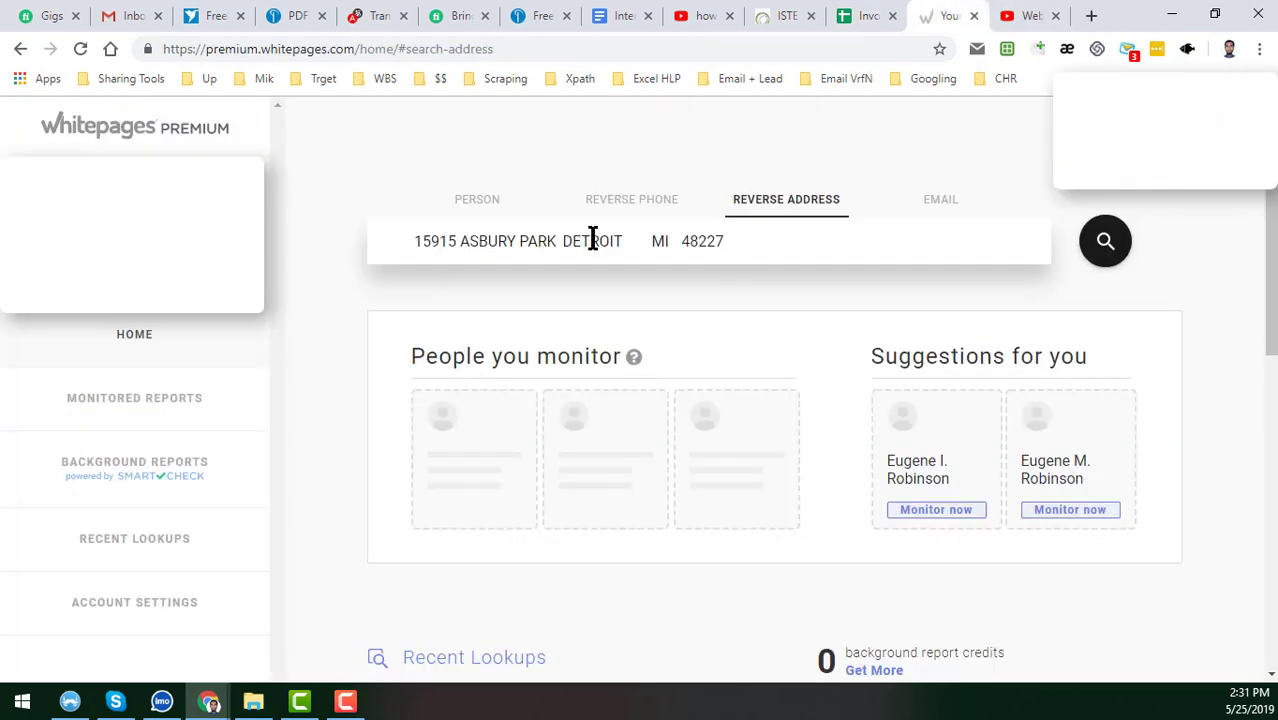
left_click(650, 241)
key("BackSpace")
type(",")
key("Right")
key("Right")
key("Right")
key("Right")
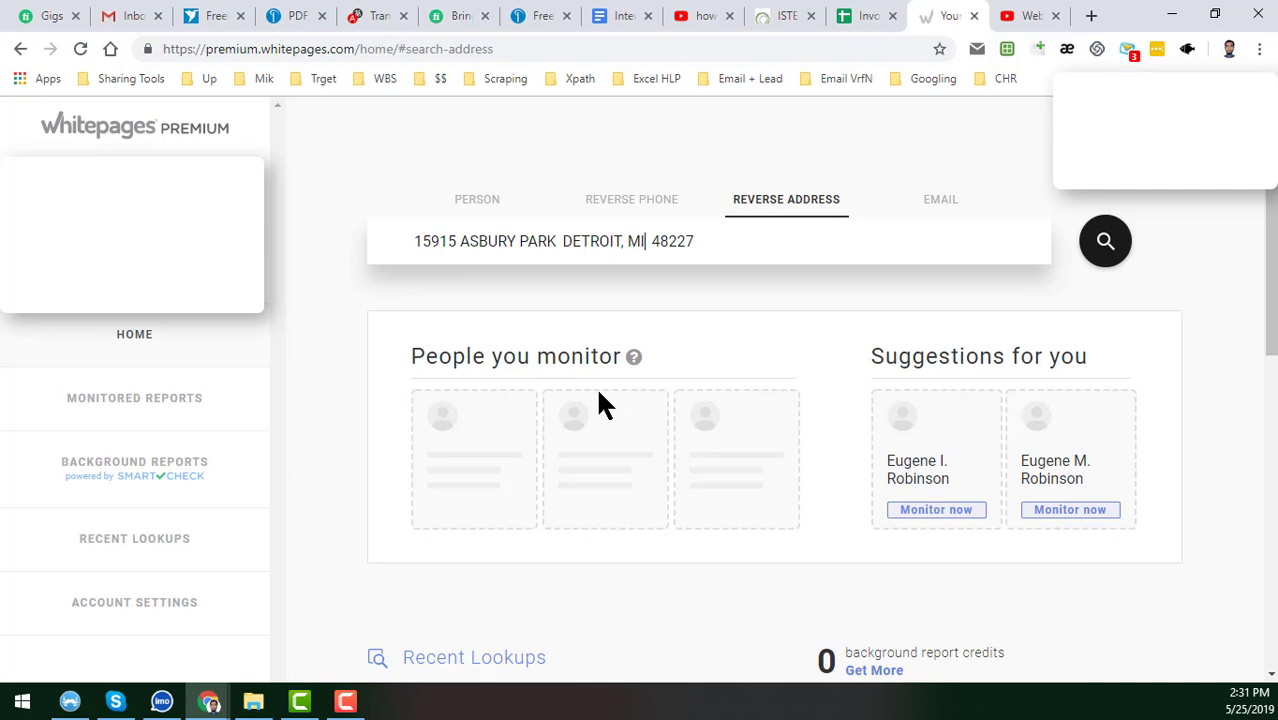
key("BackSpace")
key("BackSpace")
left_click(1003, 246)
key("Return")
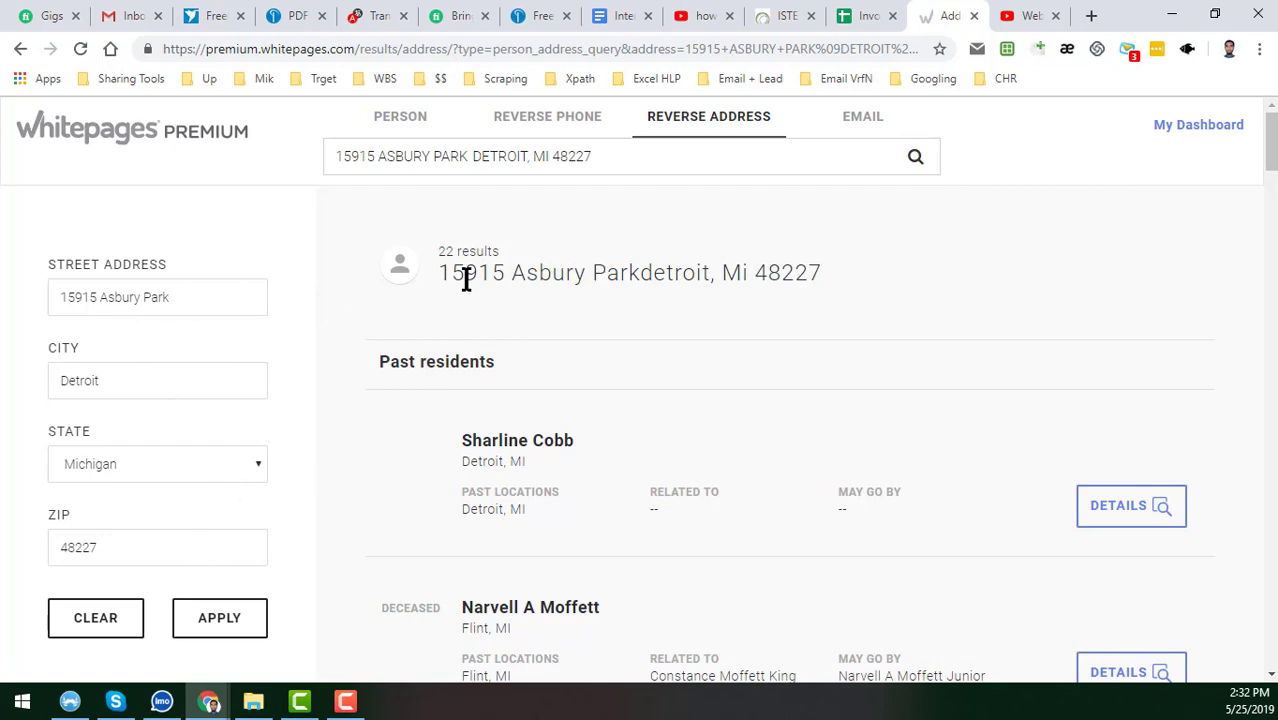
Replace the street address filter with the uppercase street address copied from C7
left_click(862, 14)
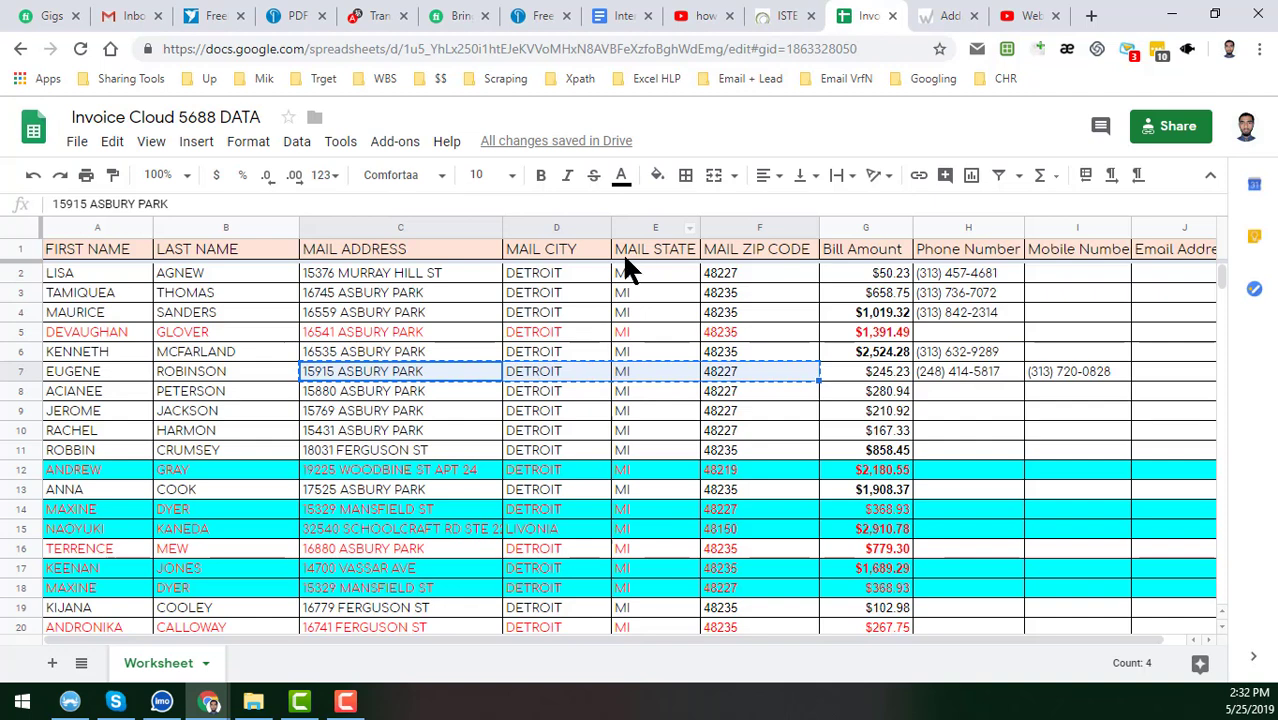
left_click(404, 371)
key("ctrl+c")
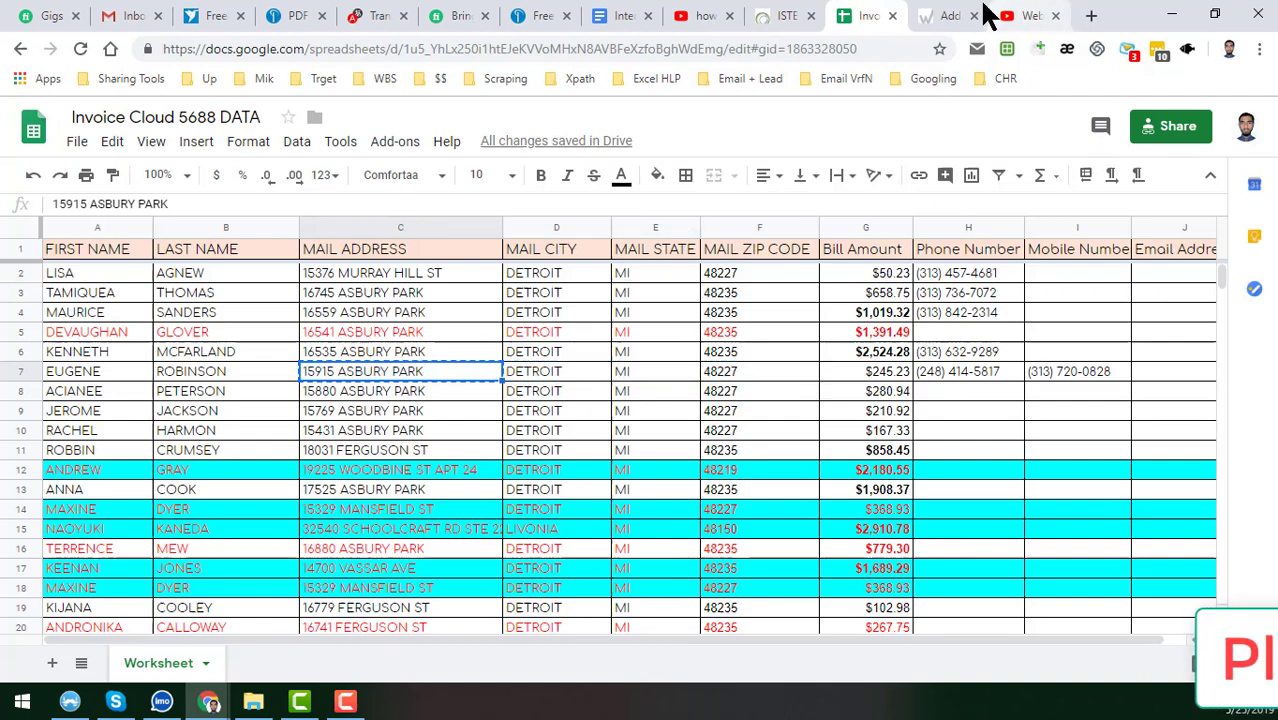
left_click(960, 15)
left_click(182, 368)
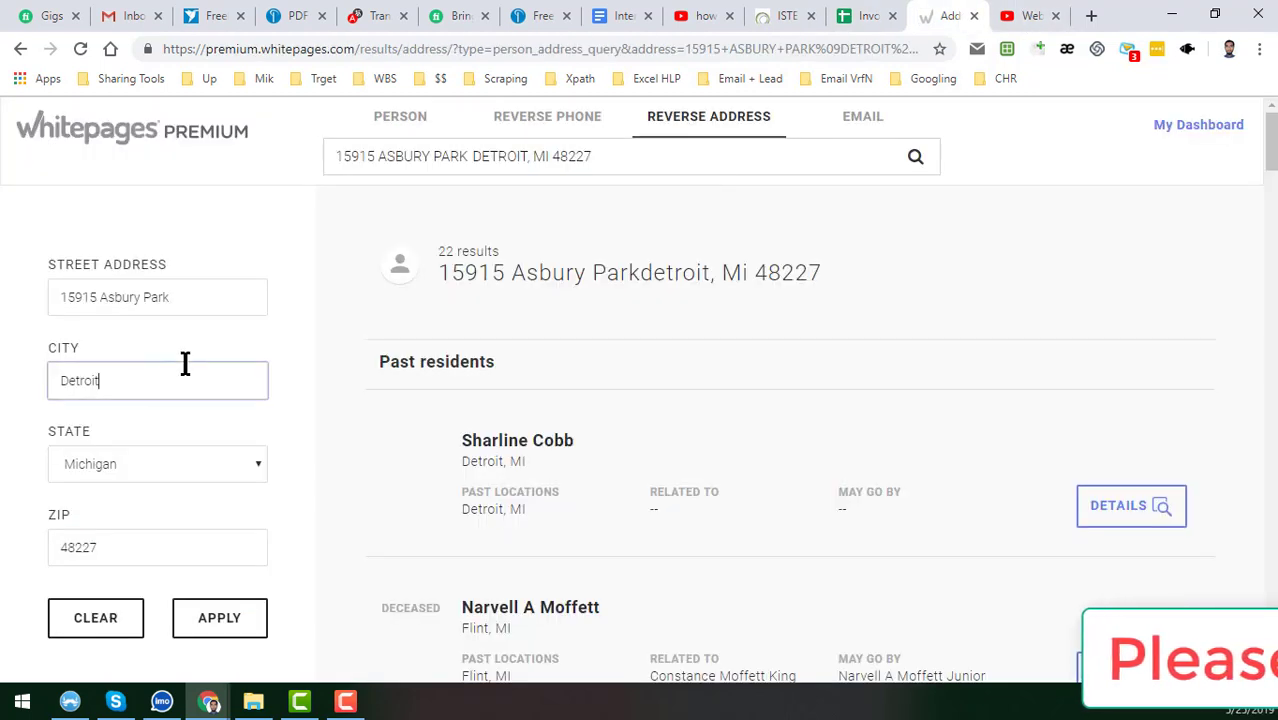
left_click(234, 294)
key("ctrl+a")
key("ctrl+v")
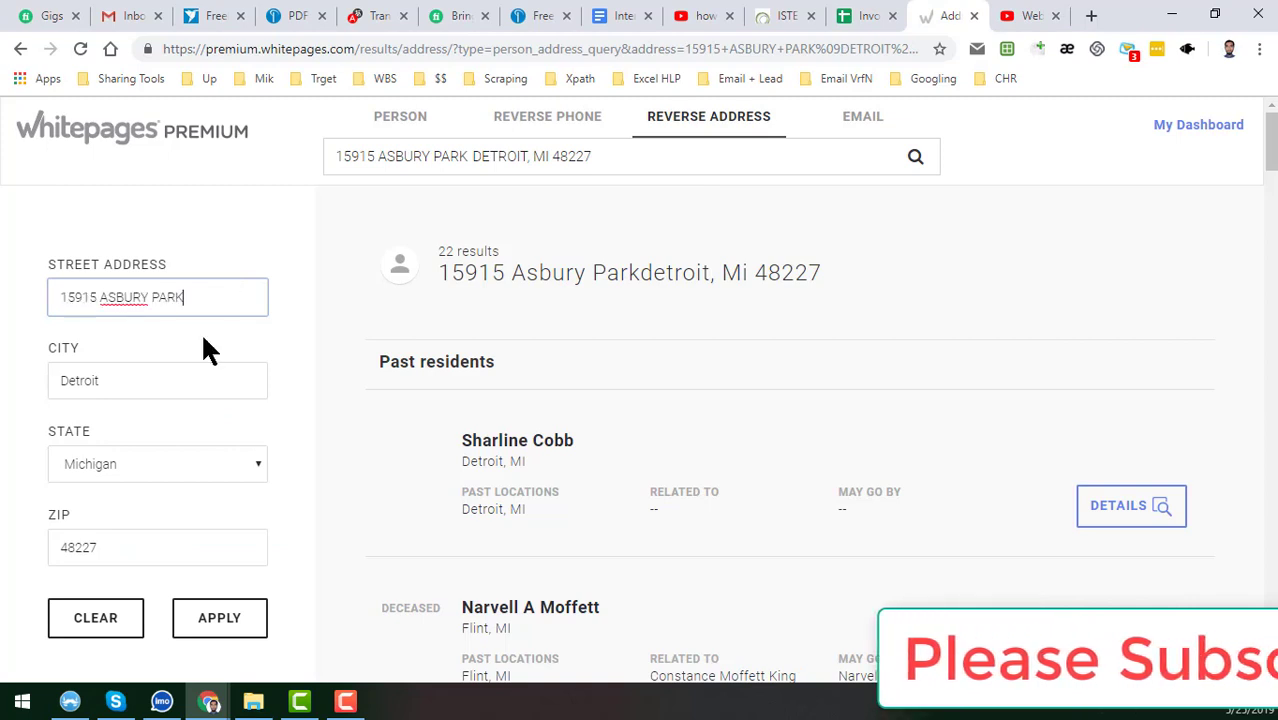
left_click(177, 366)
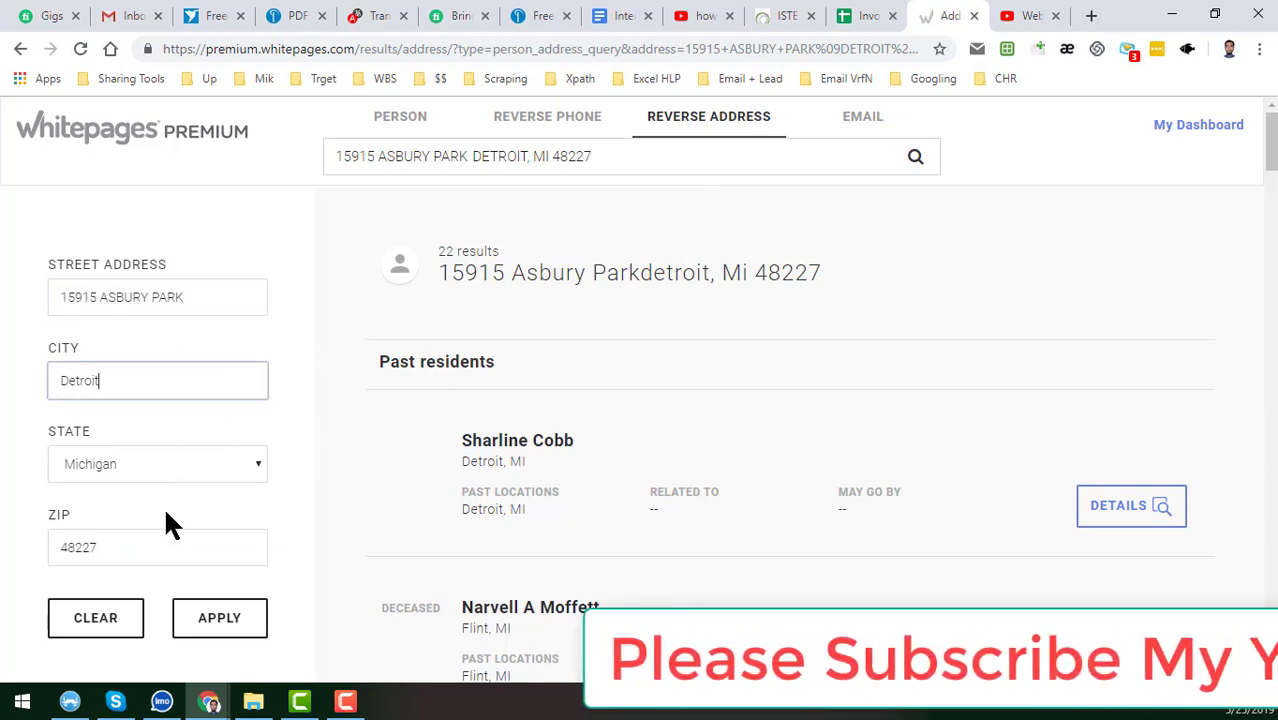
left_click(174, 543)
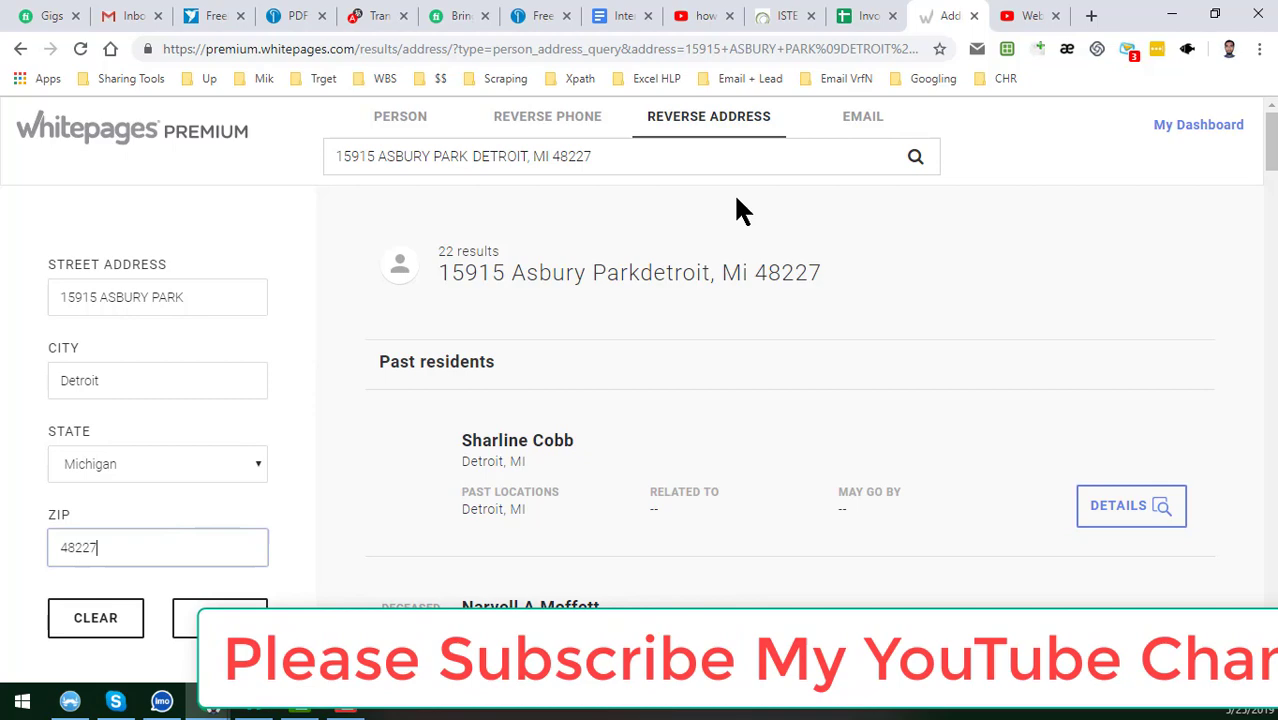
Copy row 7's ZIP code from F7 into the ZIP filter and apply the search
left_click(872, 16)
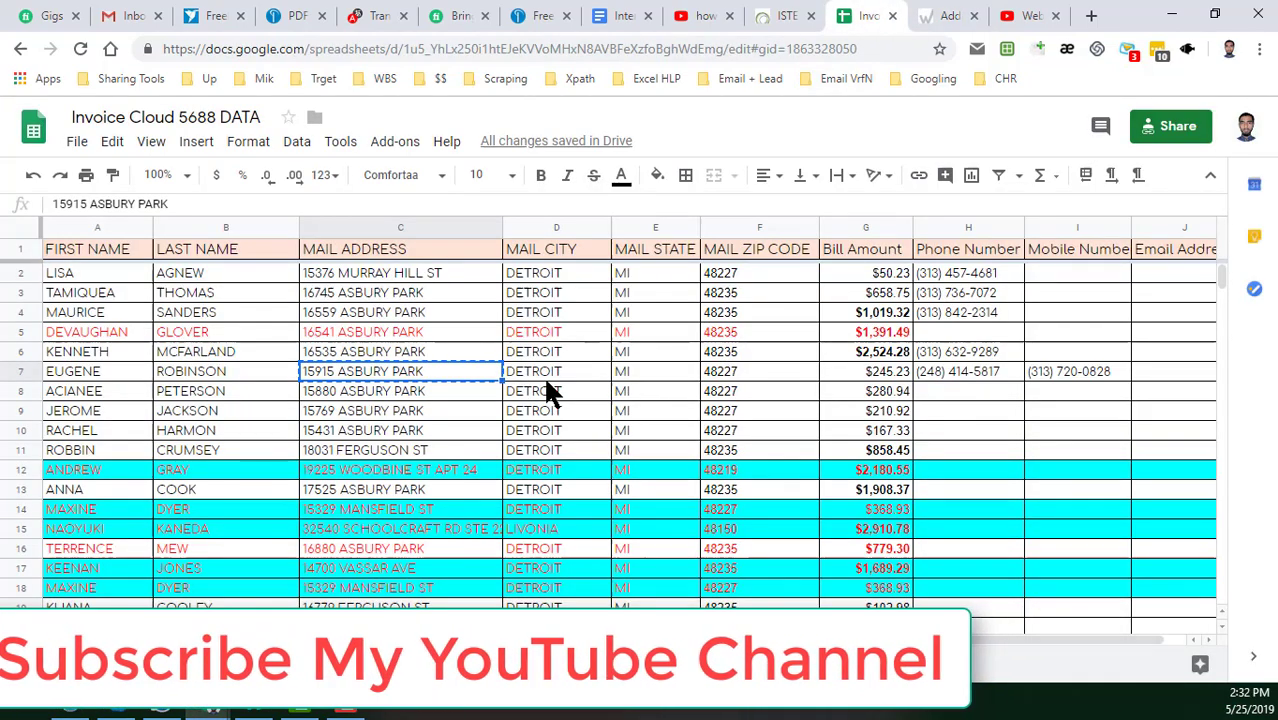
left_click(726, 376)
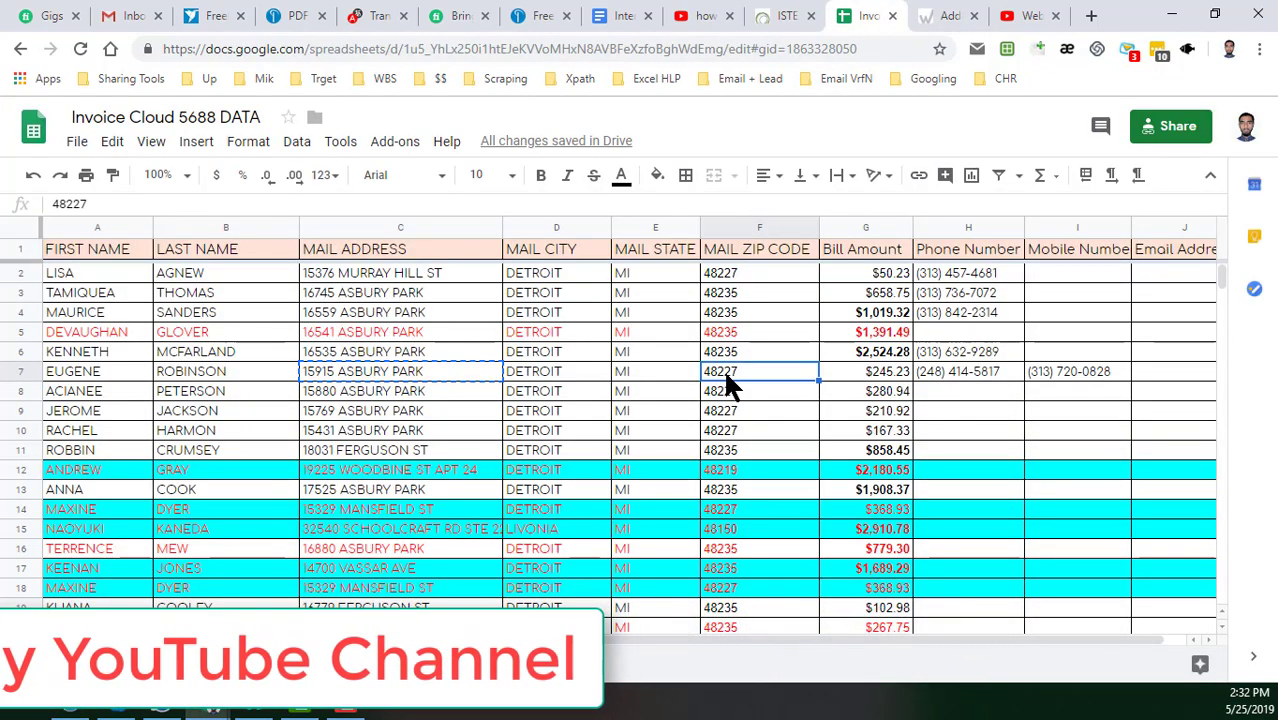
key("ctrl+c")
left_click(955, 15)
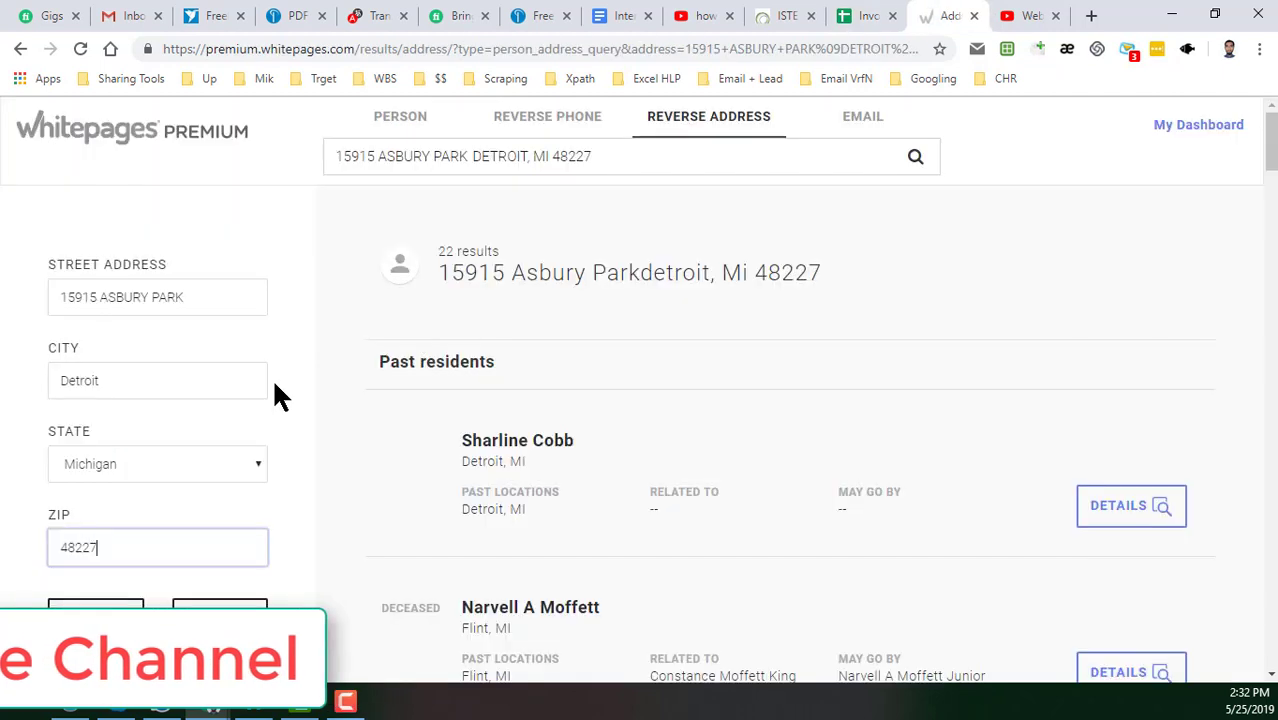
key("ctrl+a")
key("ctrl+v")
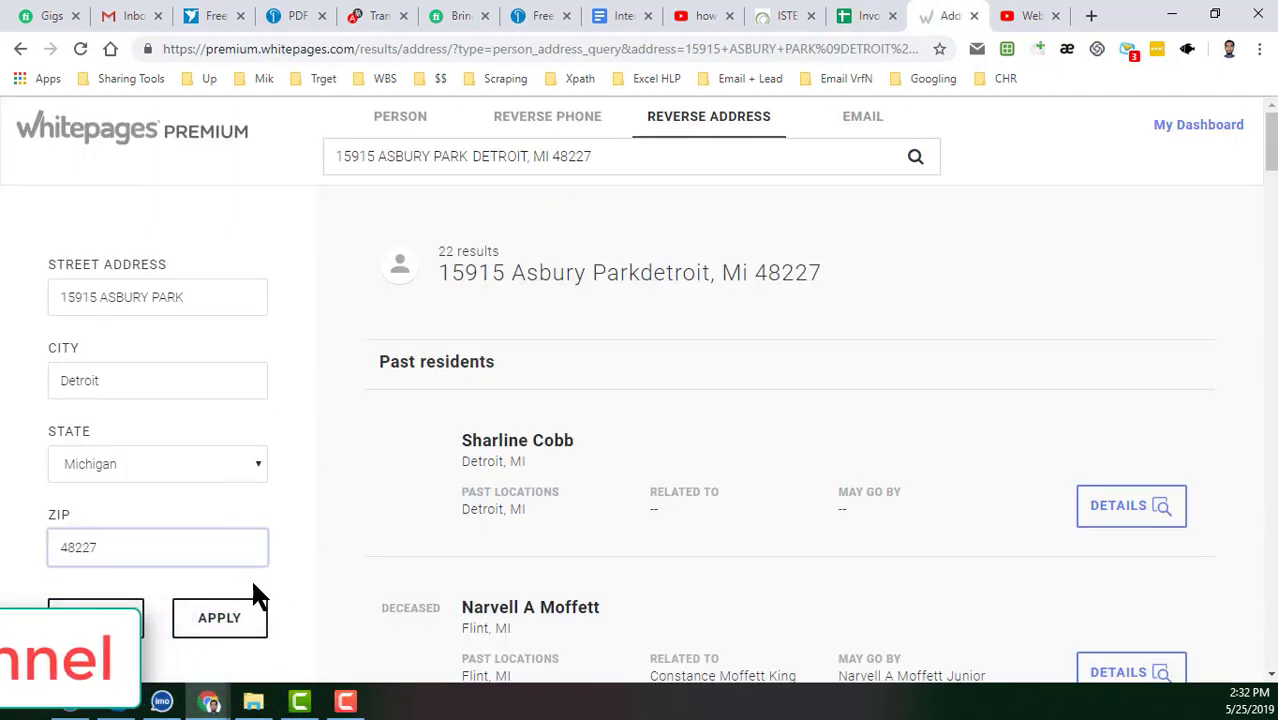
left_click(250, 625)
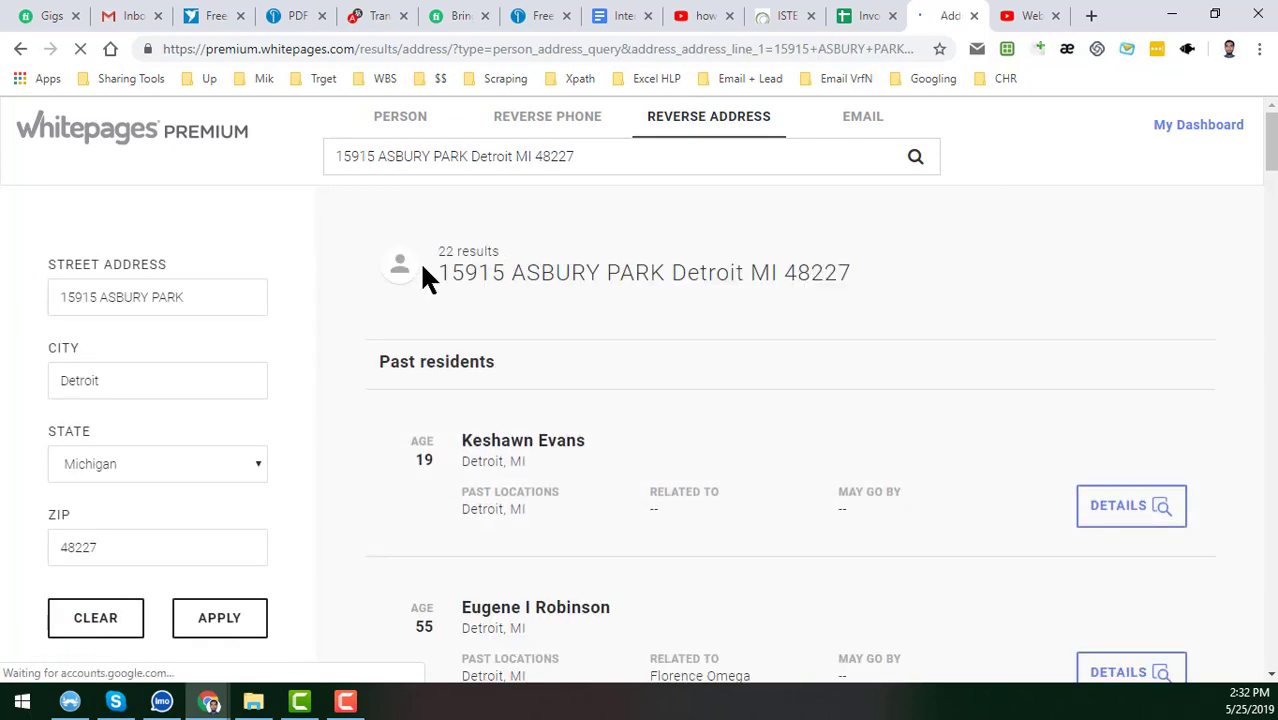
Scroll through the refreshed list of past residents at the address
scroll(574, 361, "down", 2)
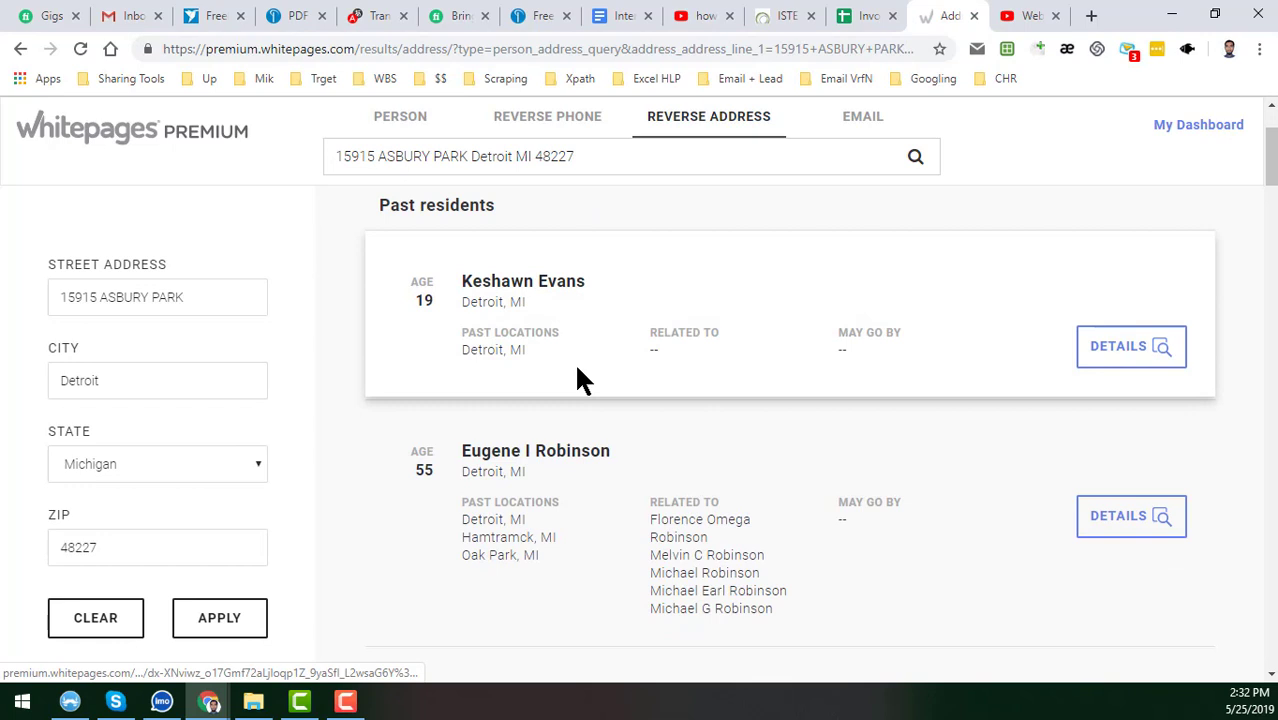
scroll(551, 521, "down", 2)
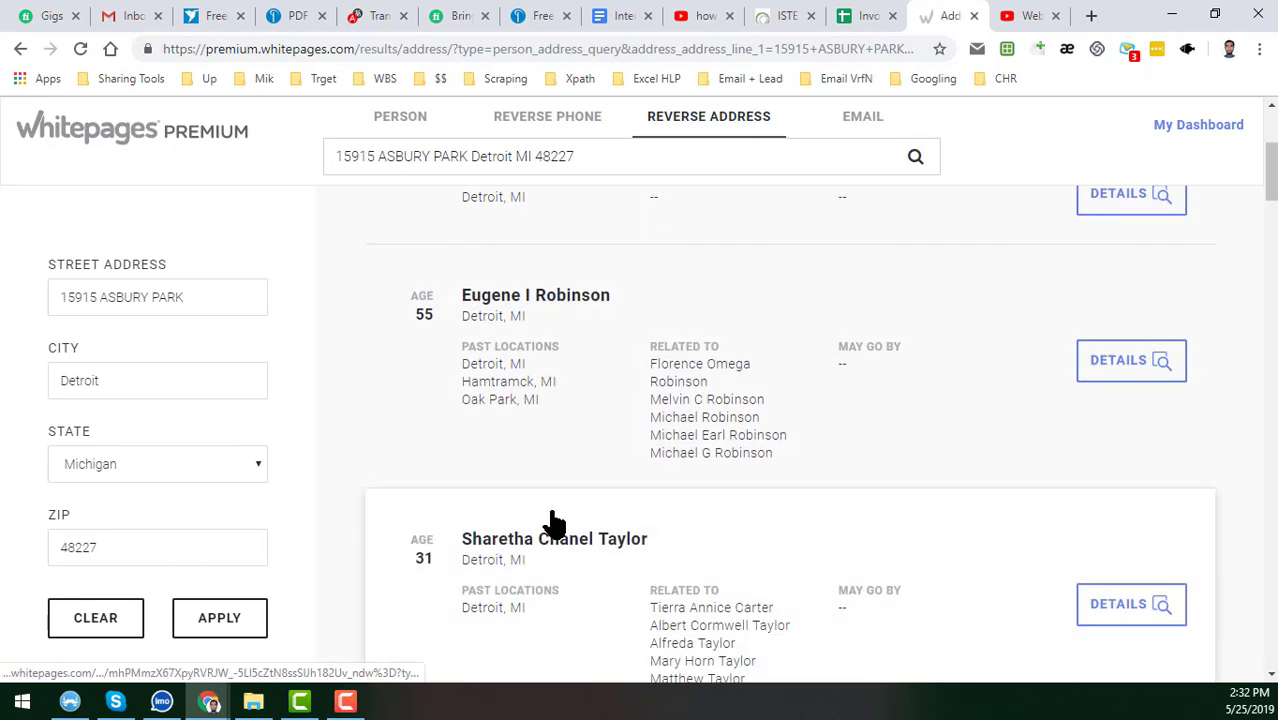
scroll(490, 505, "up", 2)
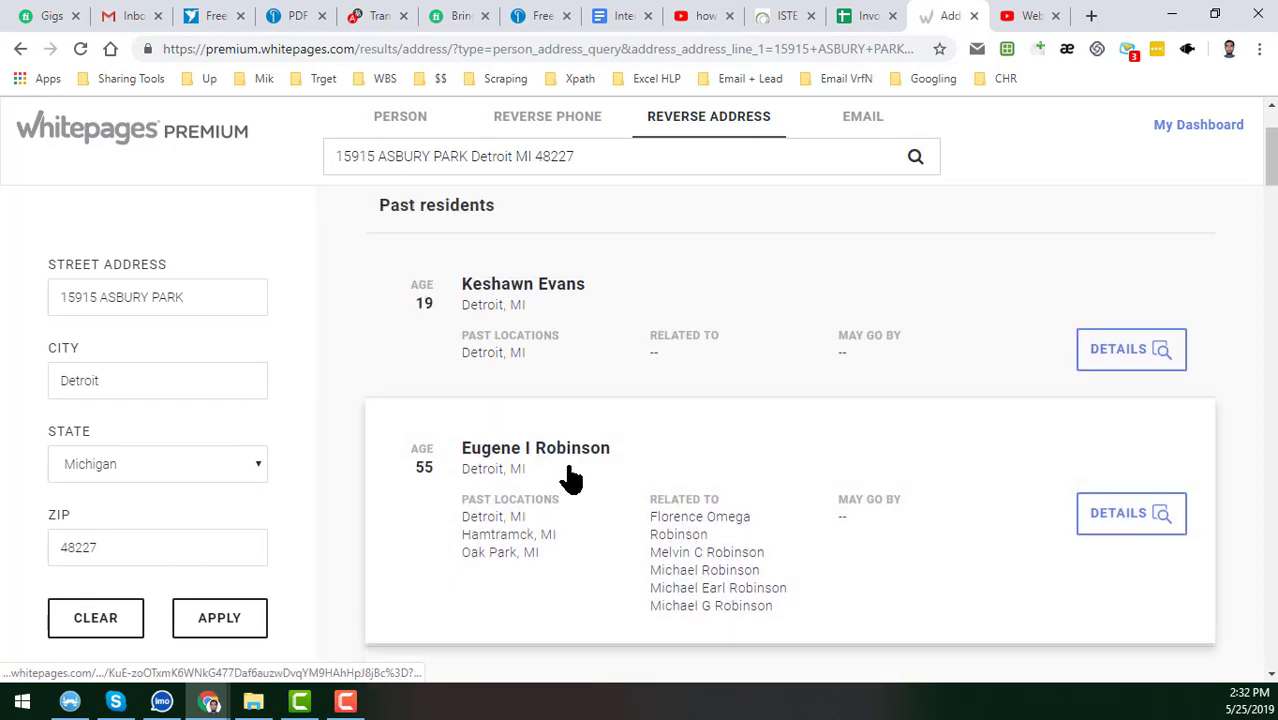
scroll(570, 480, "down", 10)
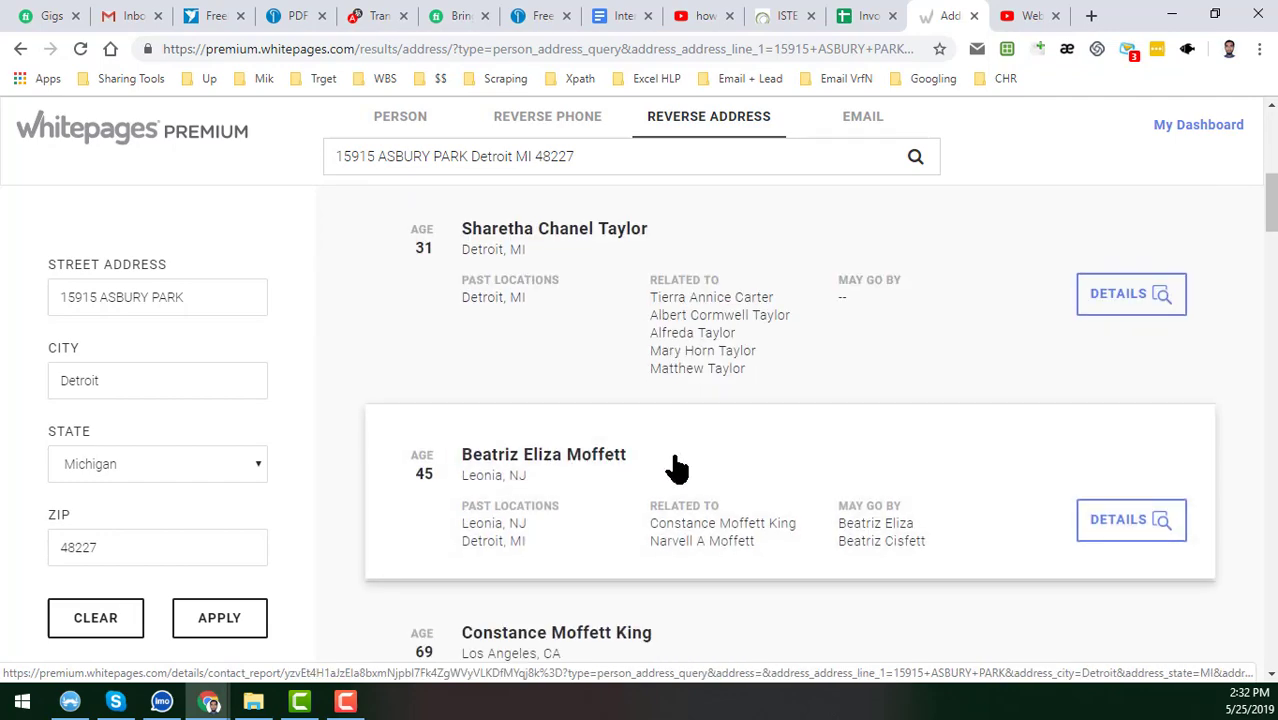
scroll(676, 482, "down", 8)
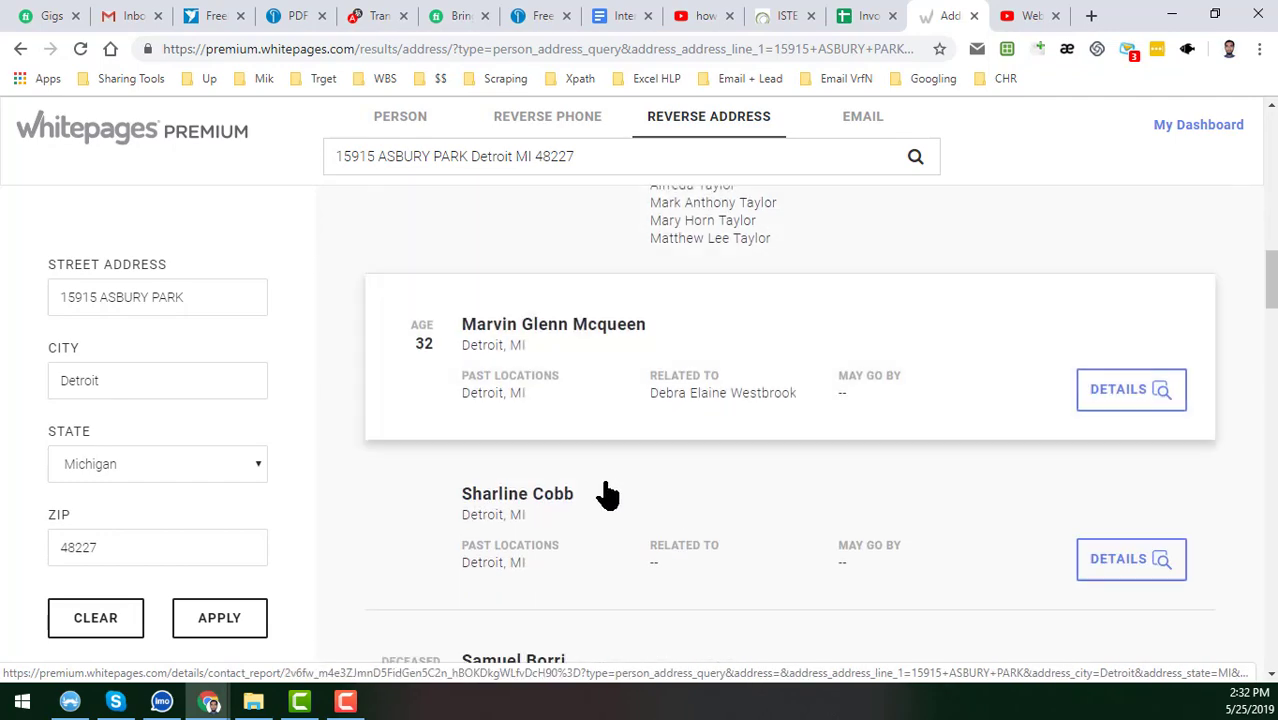
scroll(610, 497, "down", 6)
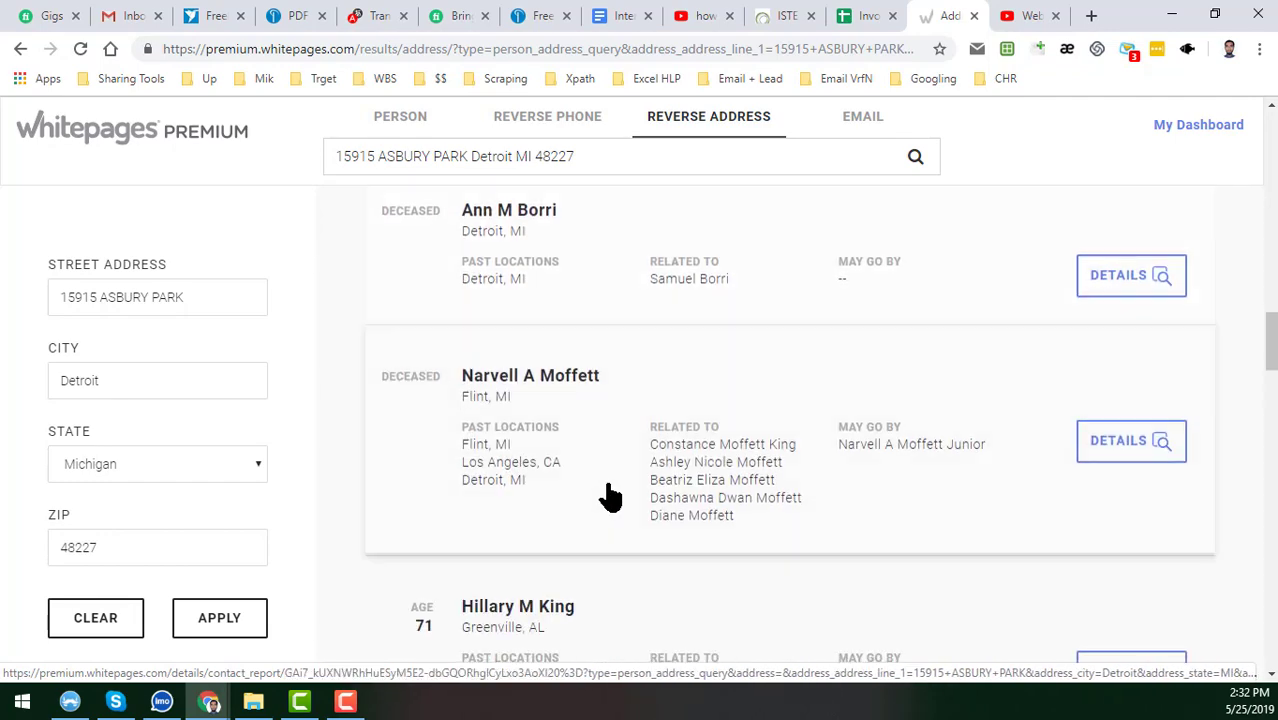
scroll(610, 497, "down", 4)
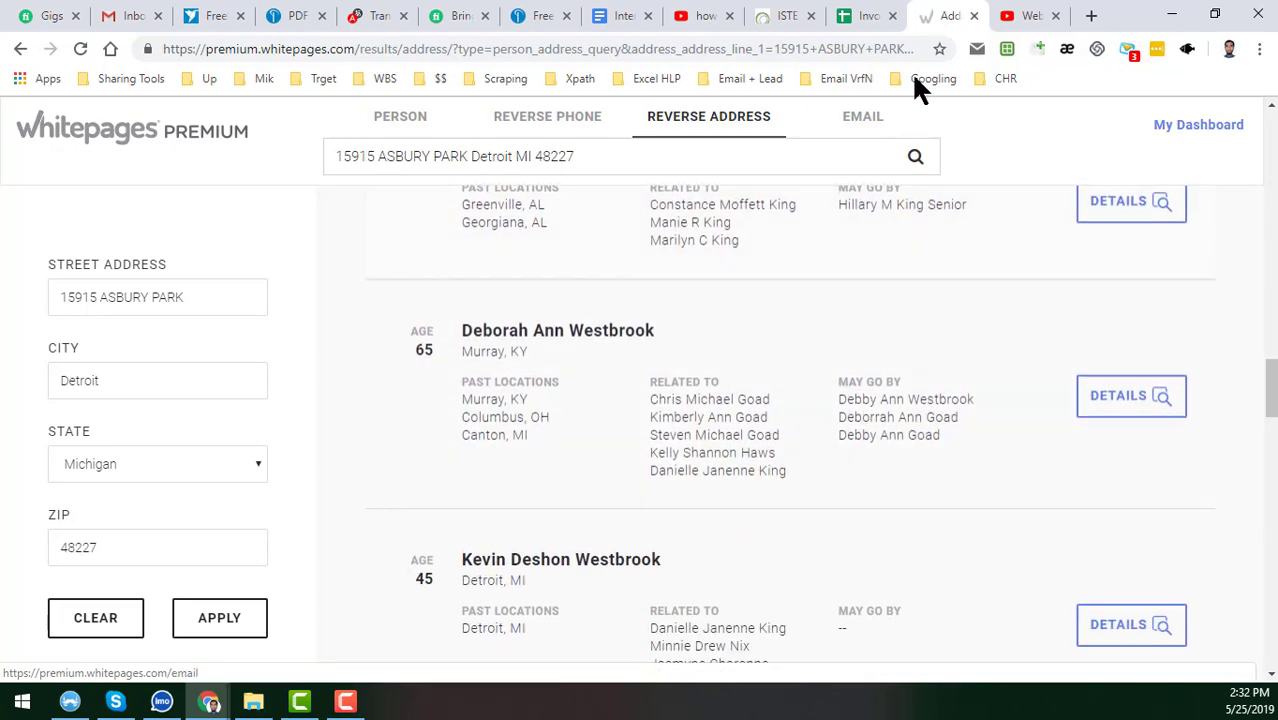
Check row 7's first and last name in cells A7 and B7
left_click(885, 14)
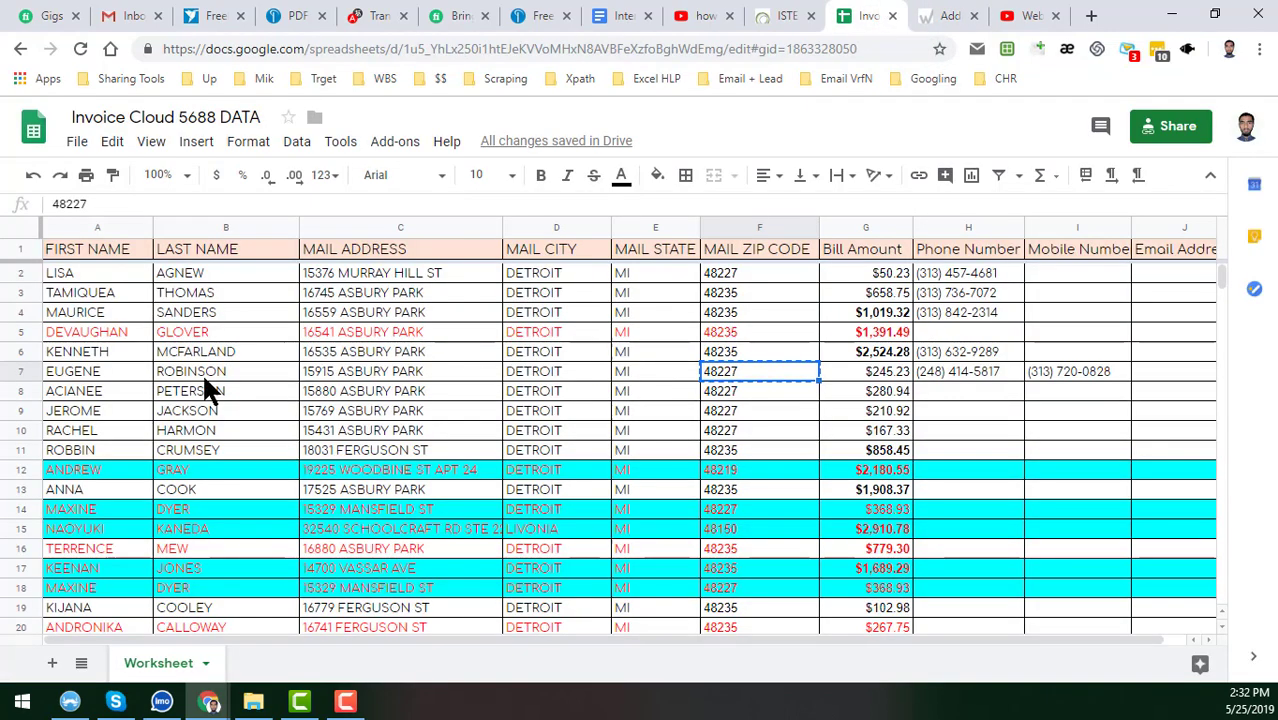
left_click(102, 370)
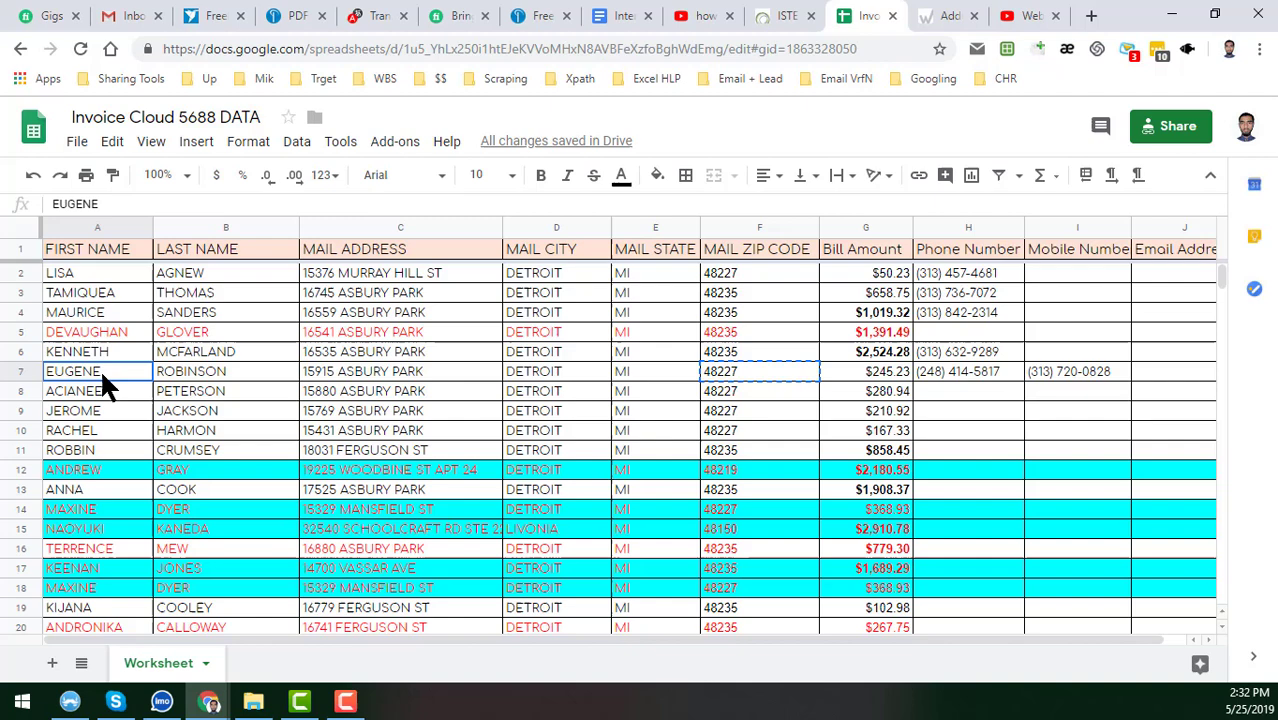
left_click(199, 370)
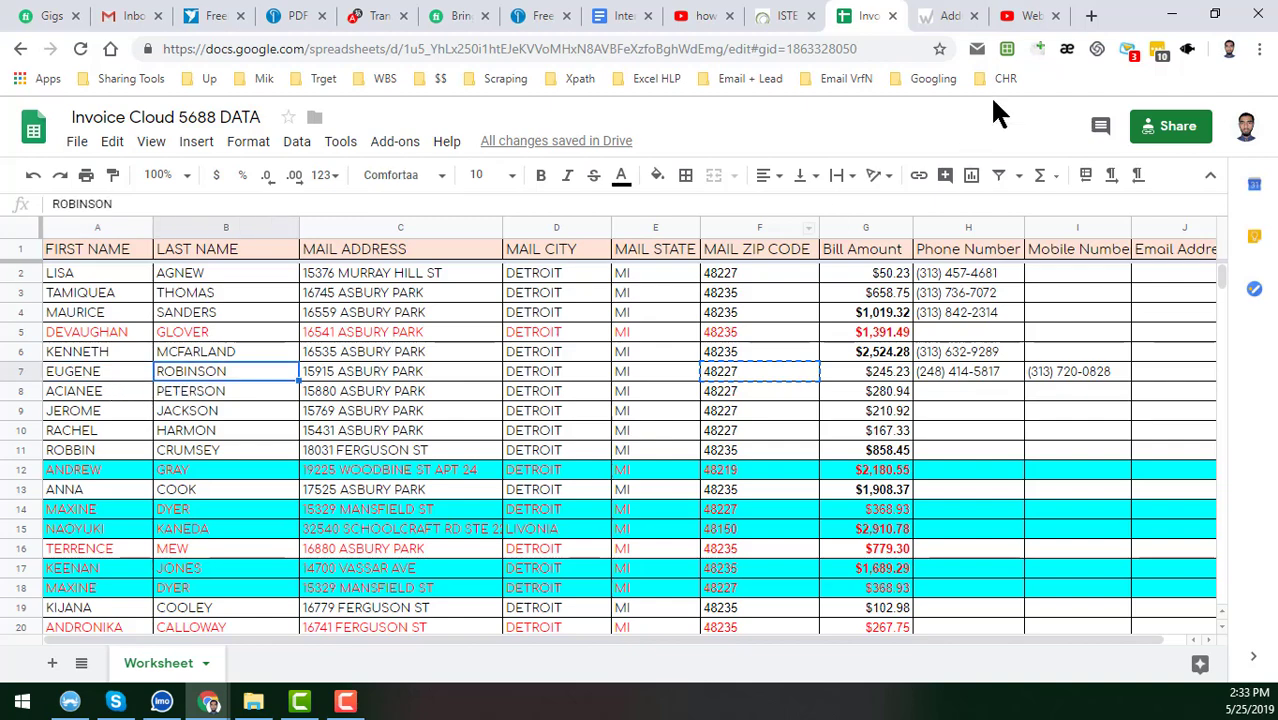
Open the matching 55-year-old Detroit resident's record from the results in a new tab and view it
left_click(965, 14)
scroll(570, 440, "up", 10)
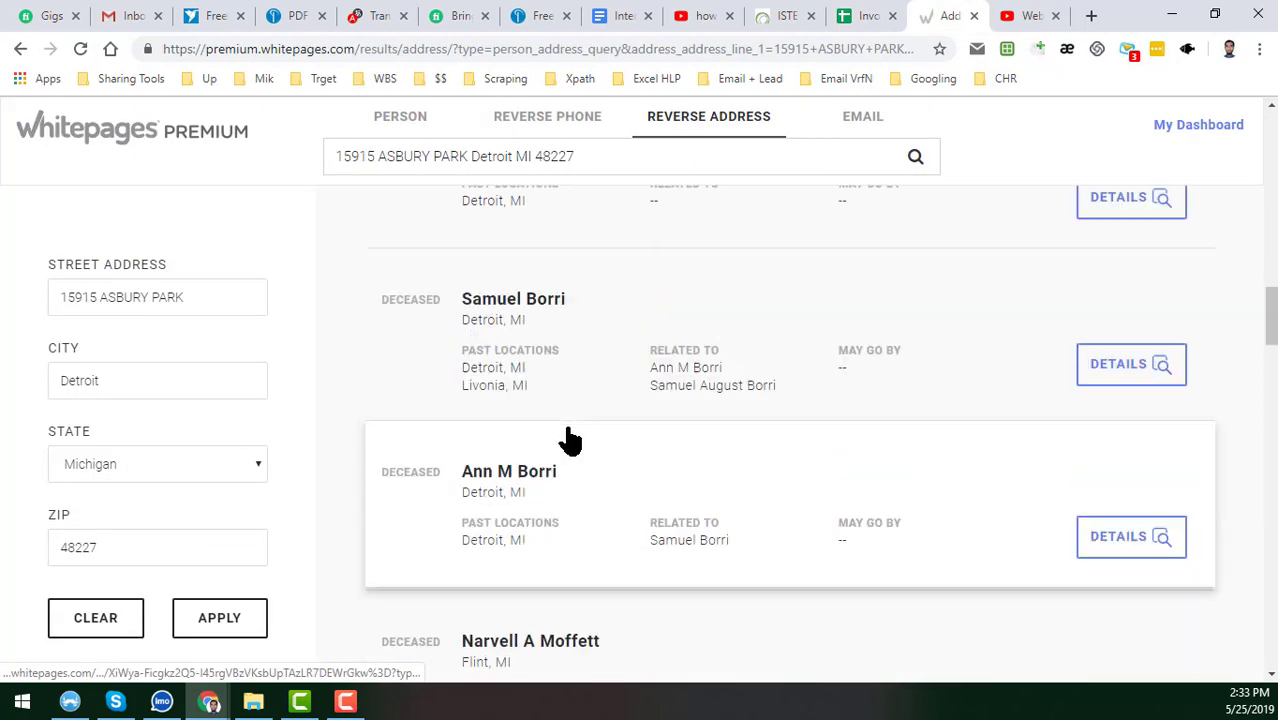
scroll(570, 440, "up", 8)
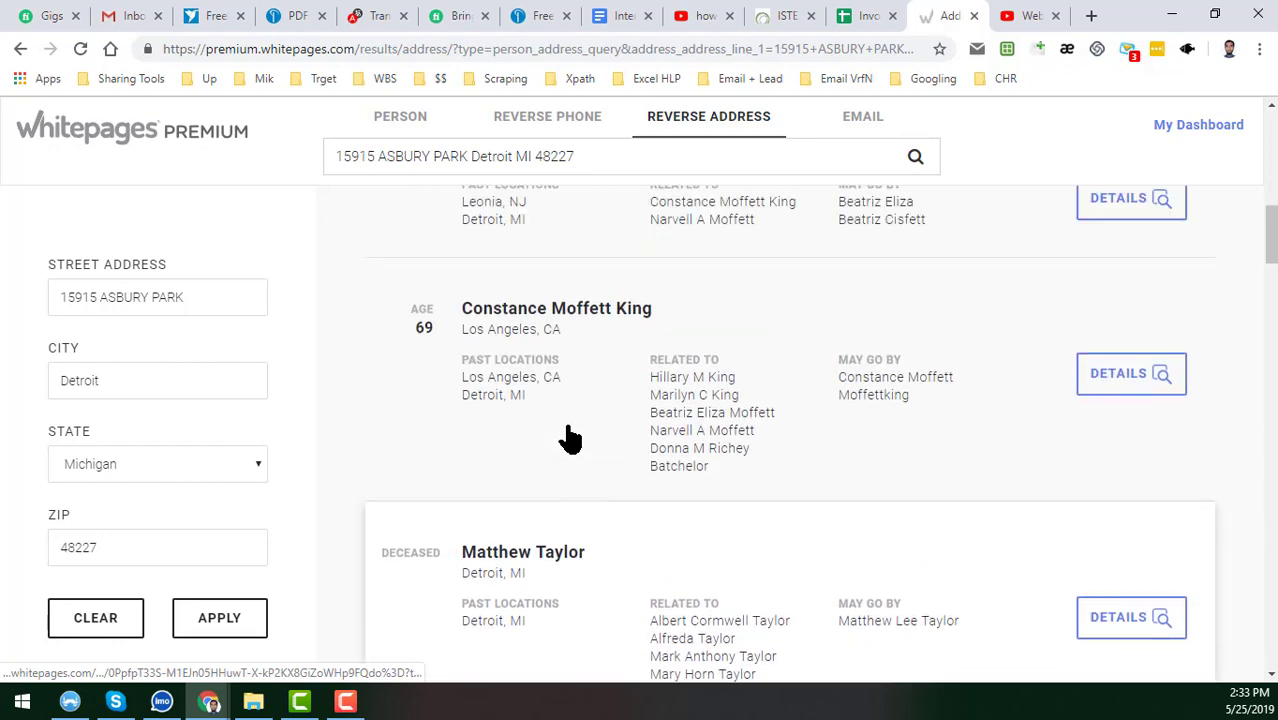
scroll(560, 470, "up", 3)
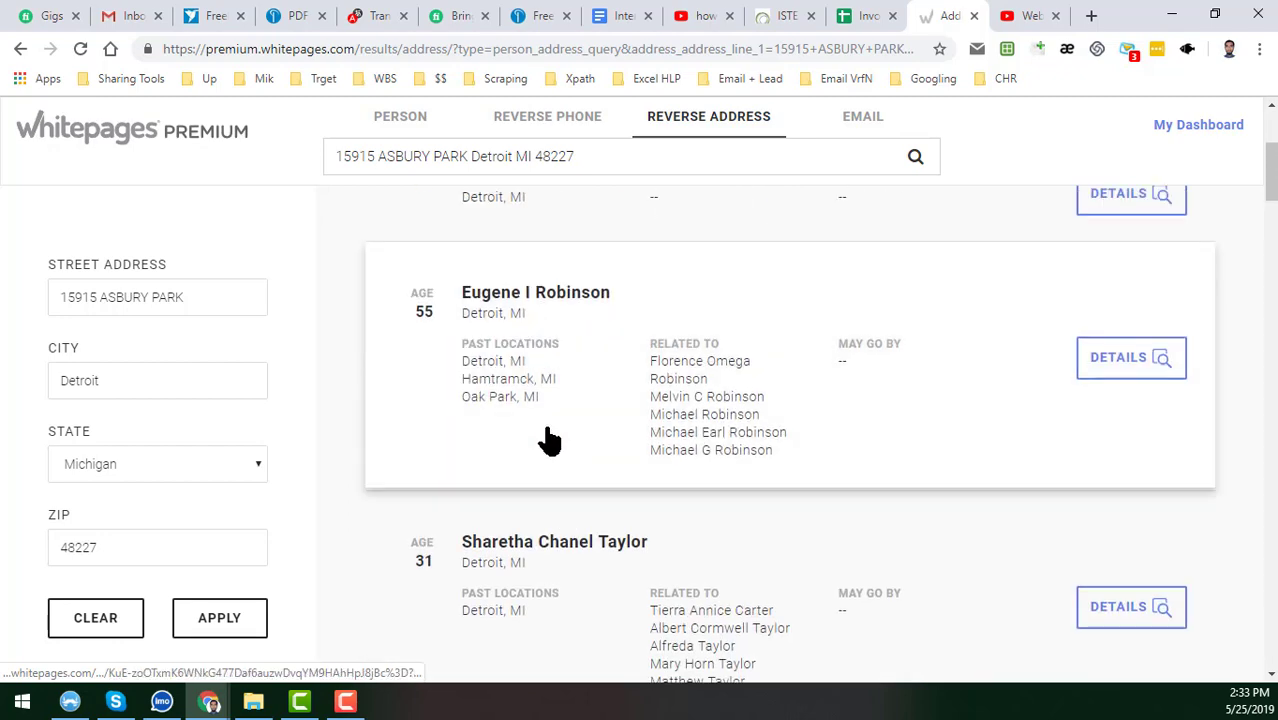
right_click(555, 296)
left_click(586, 302)
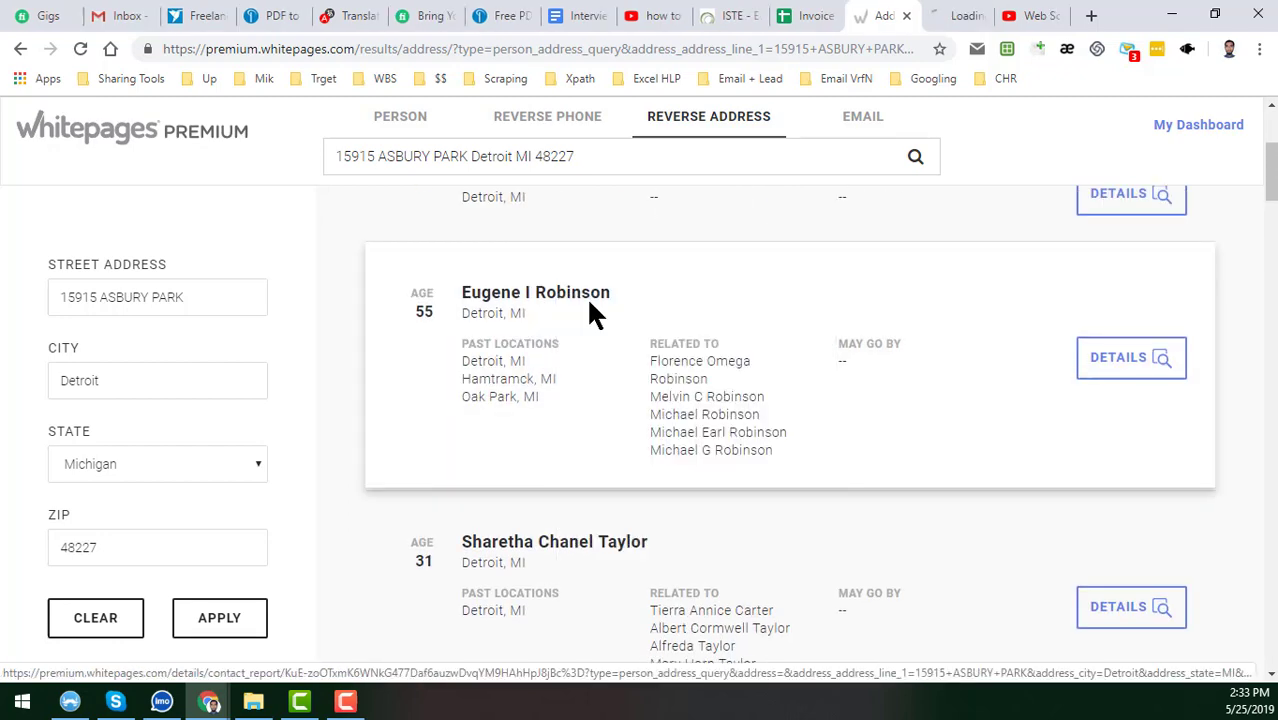
left_click(960, 15)
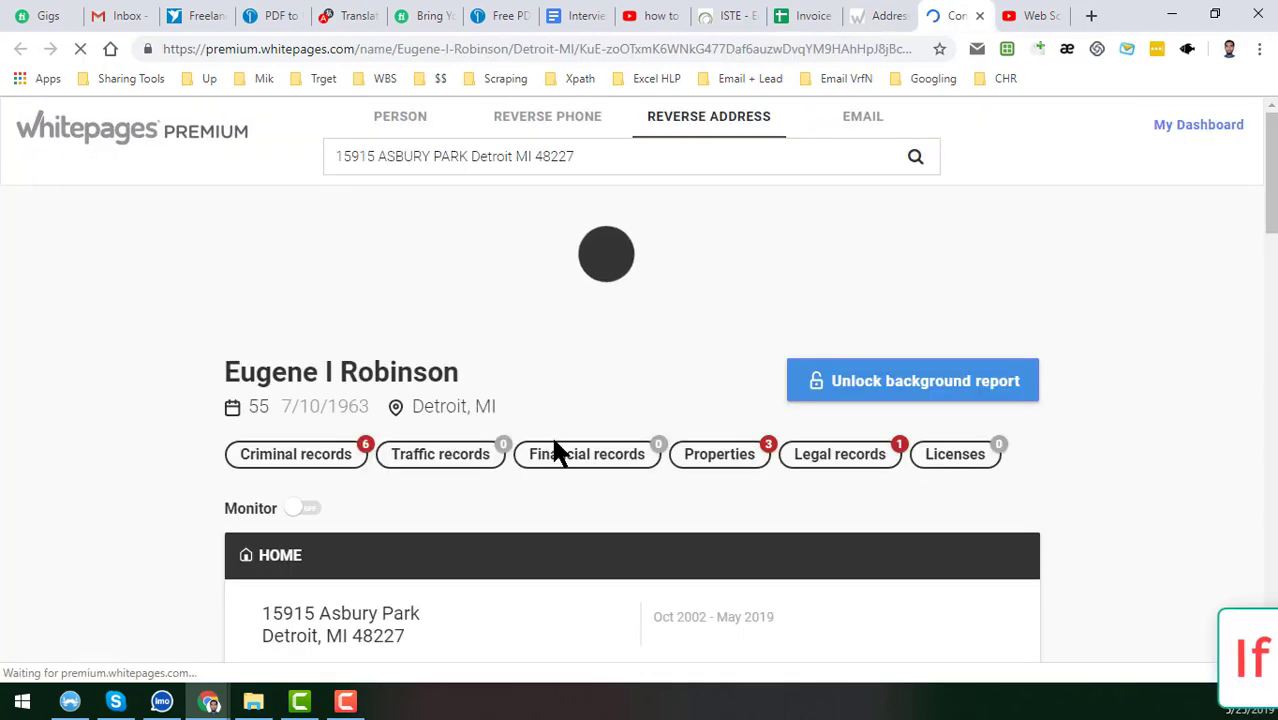
Scroll to the record's phone numbers and highlight the landline and mobile numbers
scroll(365, 486, "down", 2)
scroll(350, 490, "down", 1)
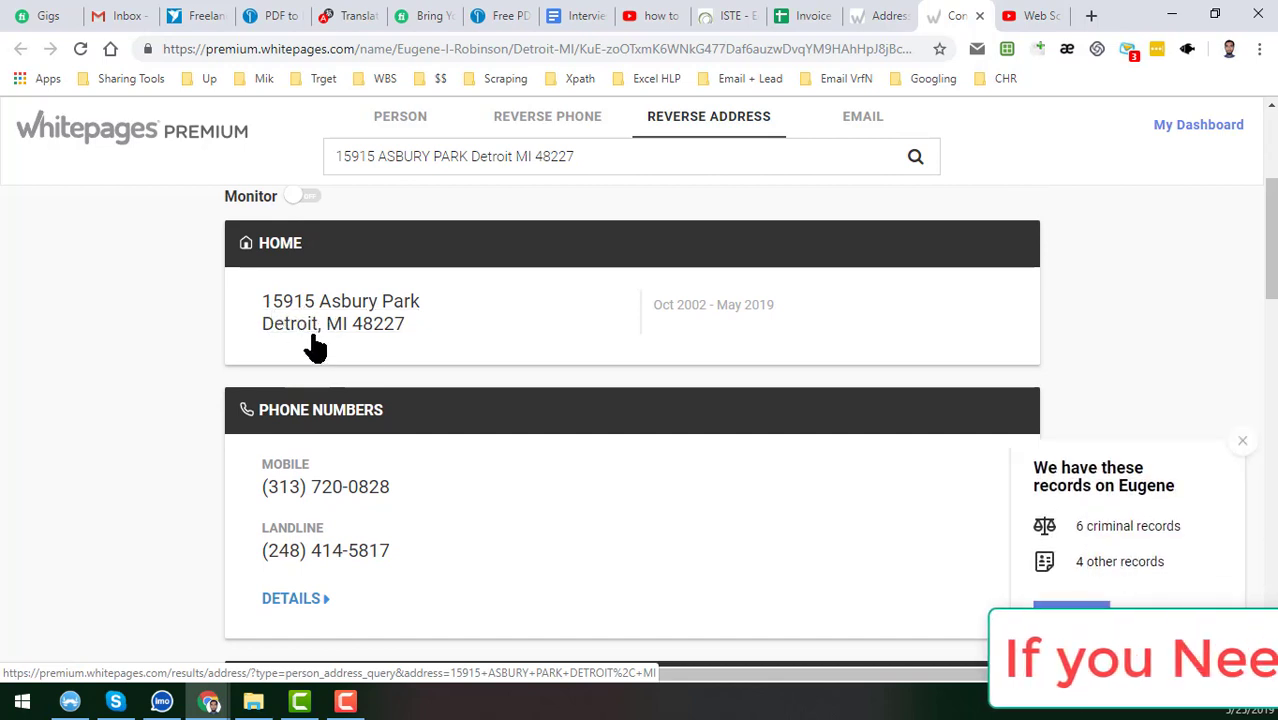
scroll(287, 495, "down", 2)
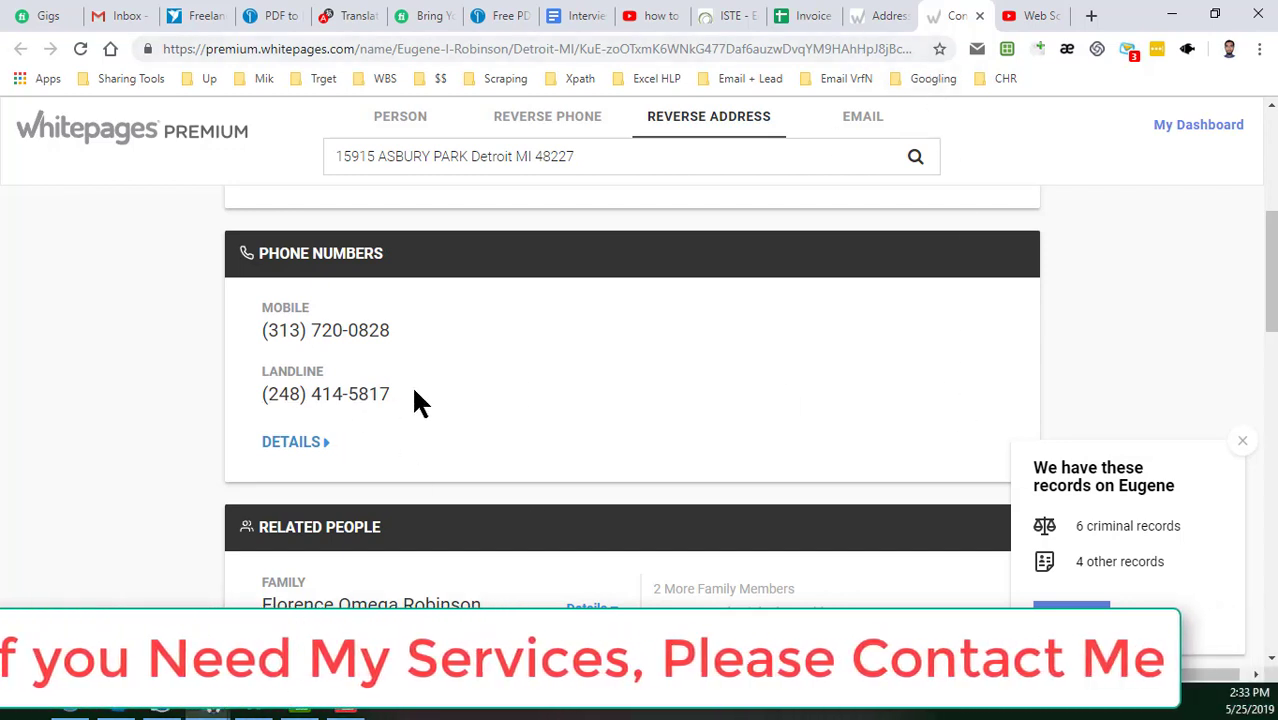
left_click_drag(410, 389, 260, 399)
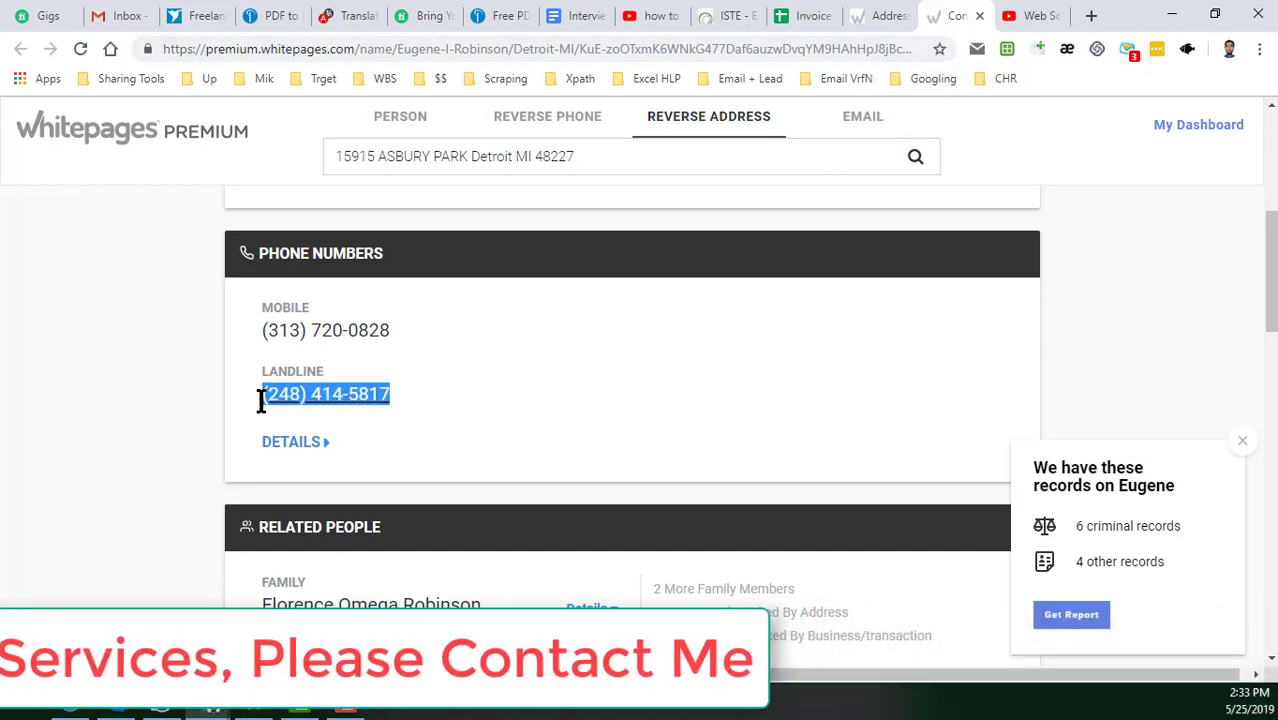
left_click_drag(401, 333, 305, 357)
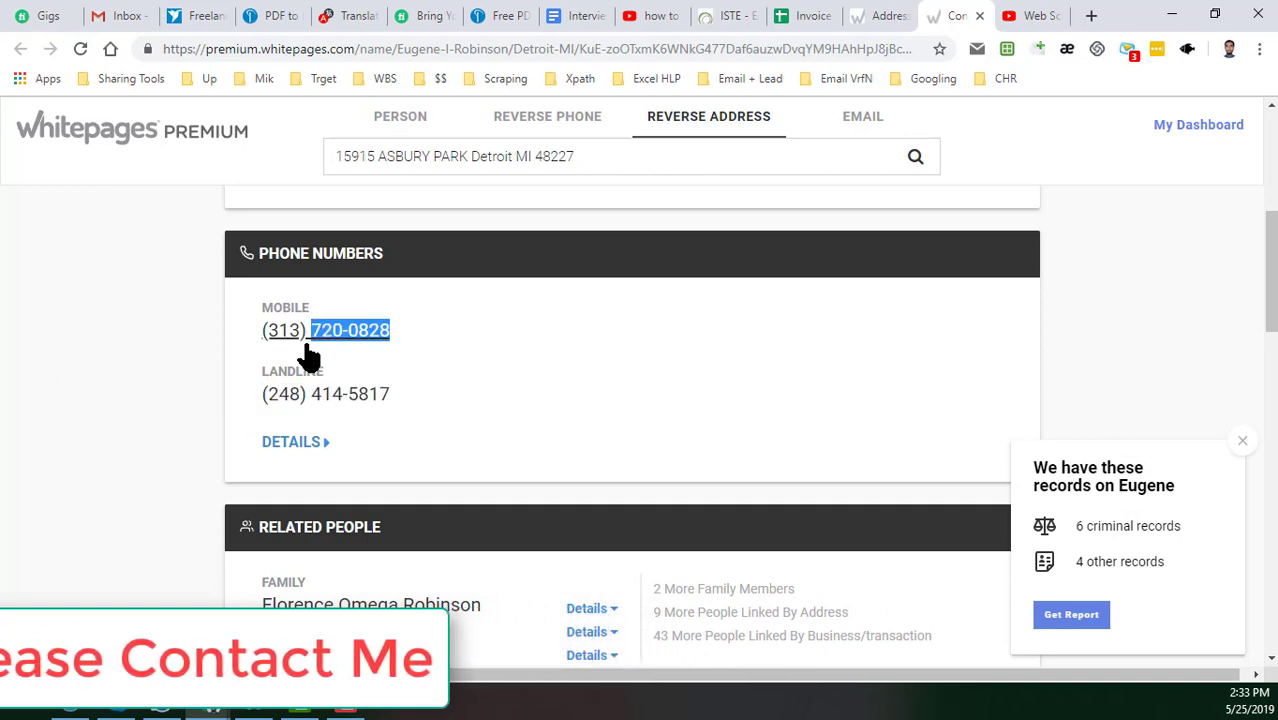
Compare row 7's Phone Number (H7), Mobile Number (I7) and name cells A7–B7 with the found numbers
left_click(808, 14)
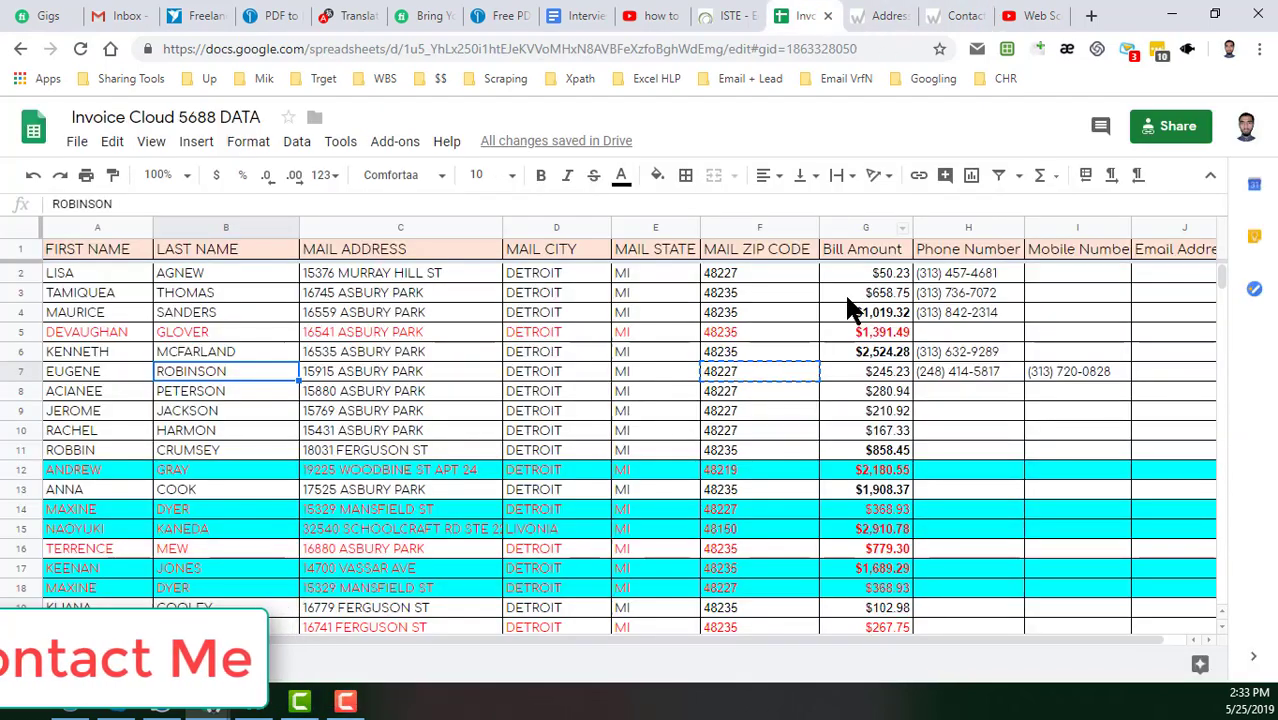
left_click(931, 367)
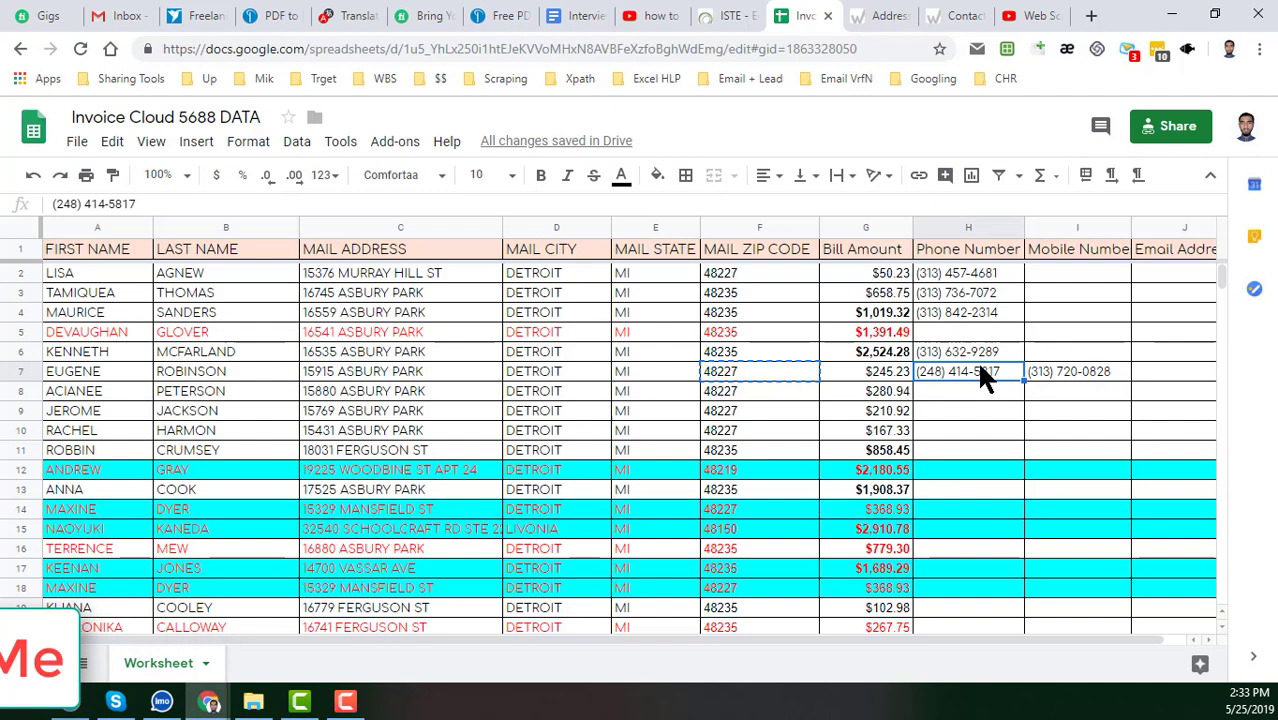
left_click(1043, 371)
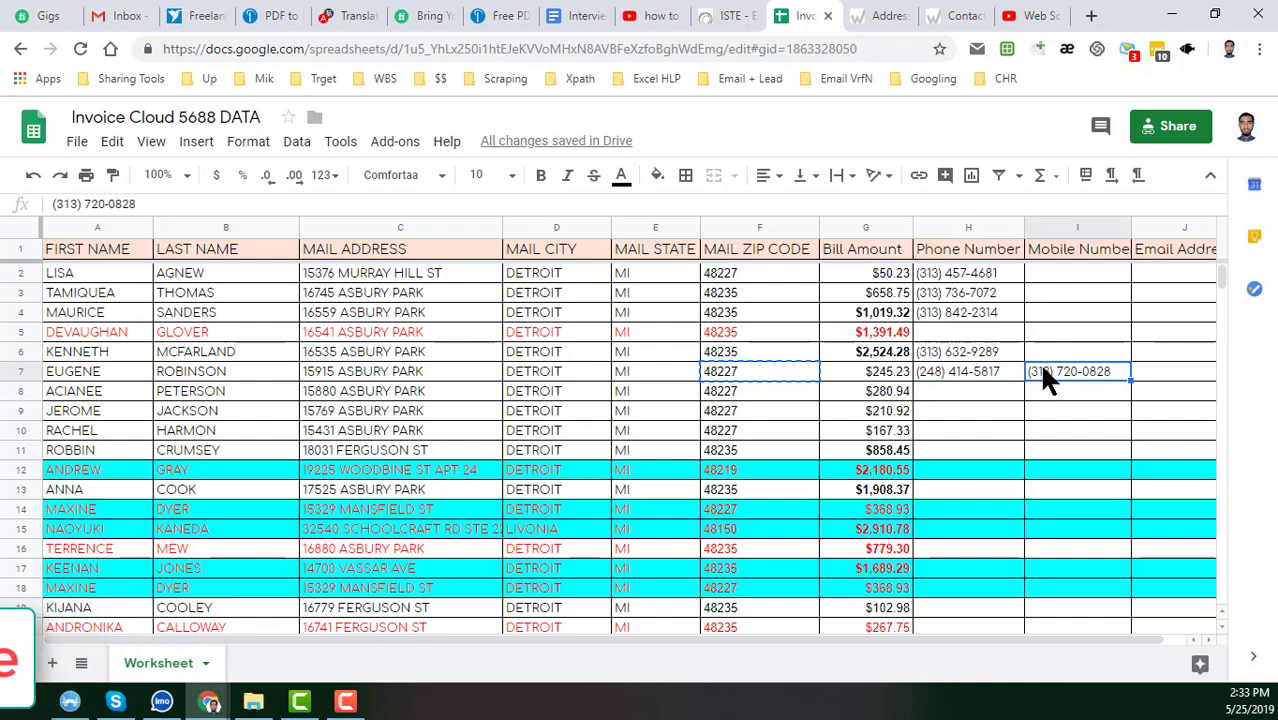
left_click(952, 371)
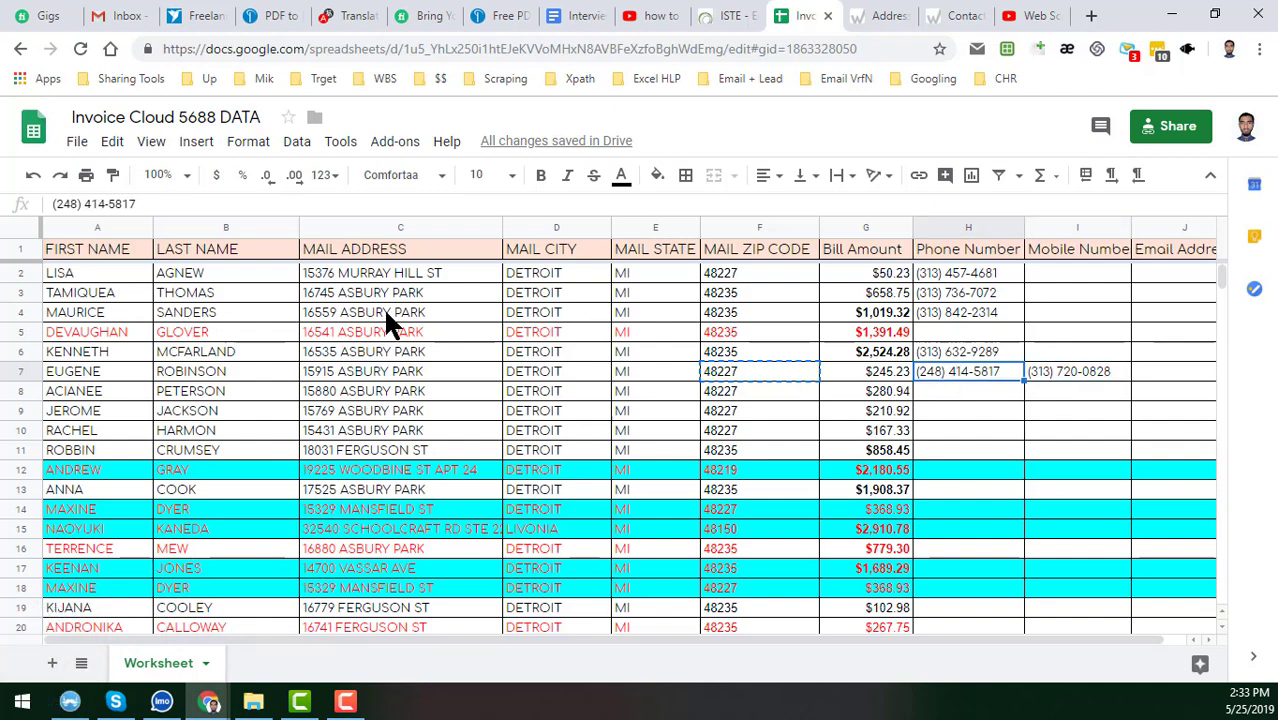
left_click(122, 370)
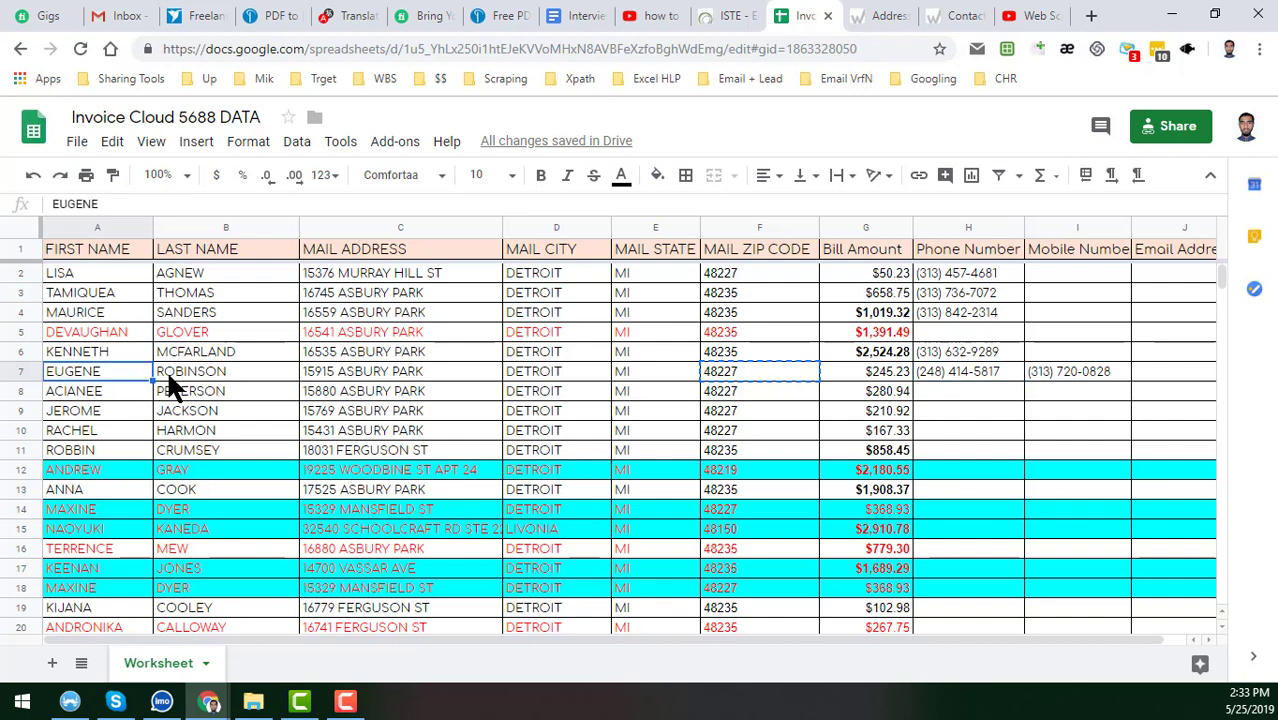
left_click(176, 376)
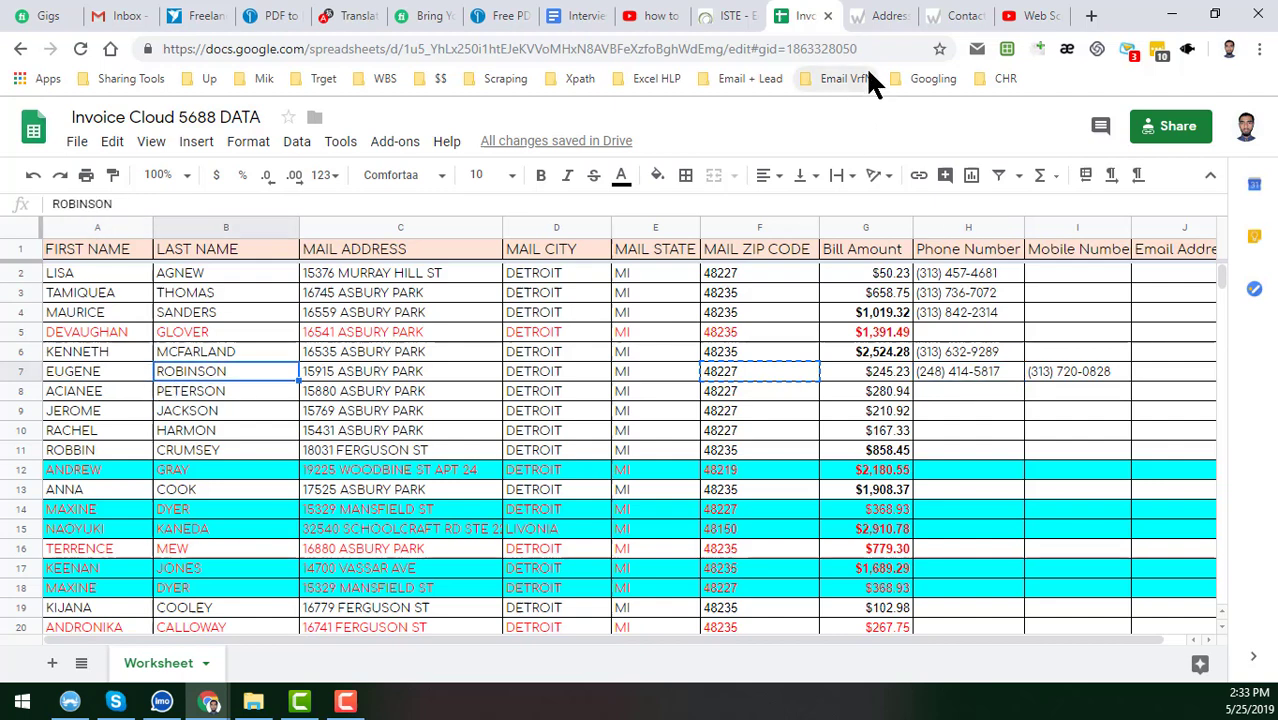
left_click(897, 17)
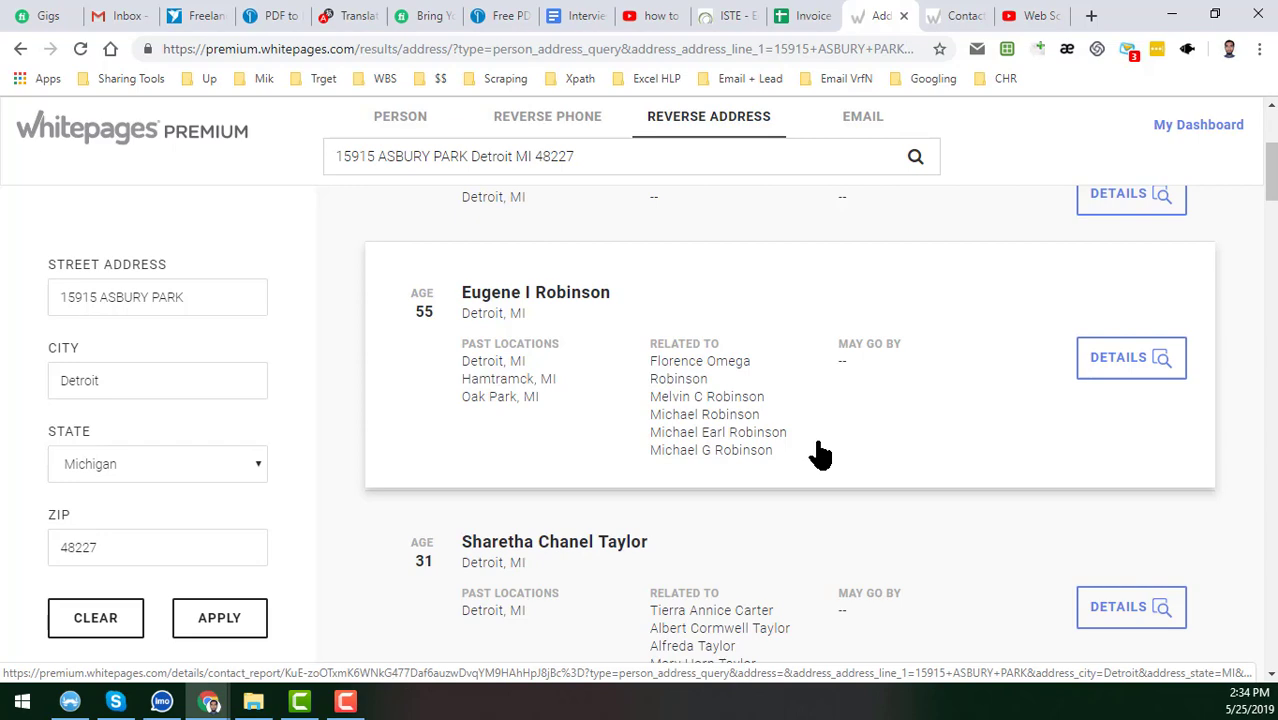
Show the Web Scraping Service YouTube channel page with its popular uploads
left_click(1018, 15)
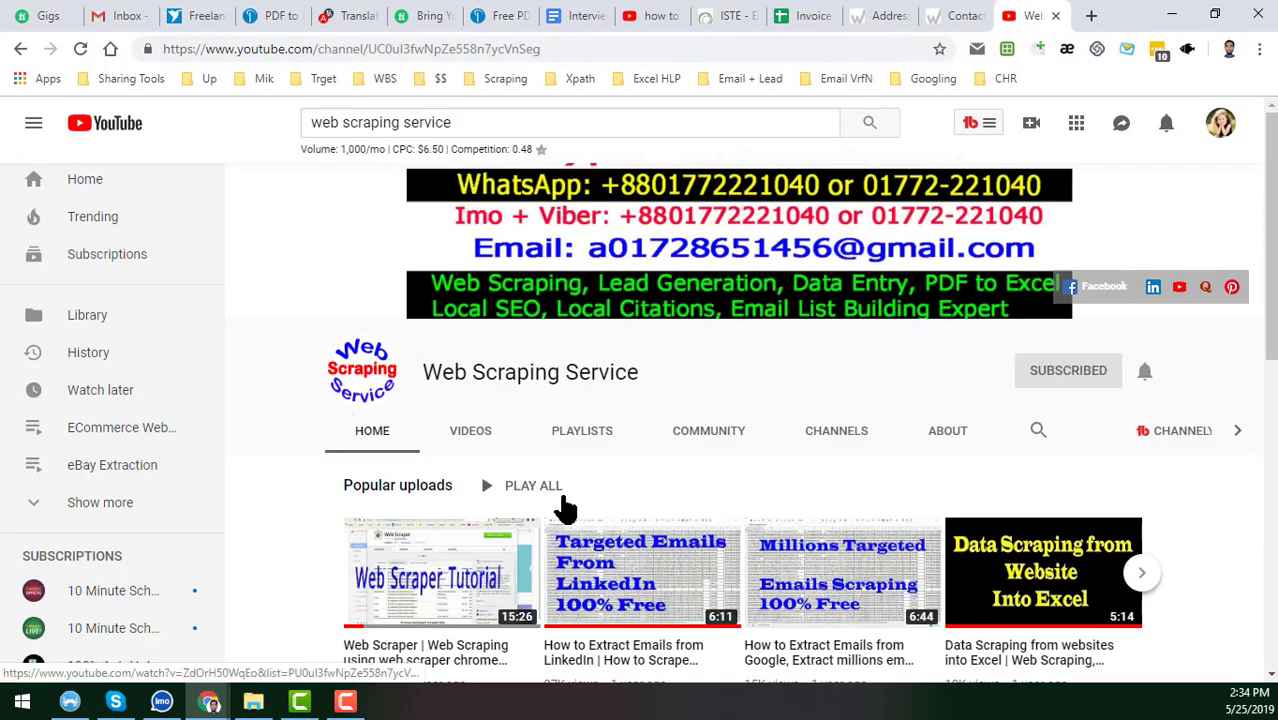